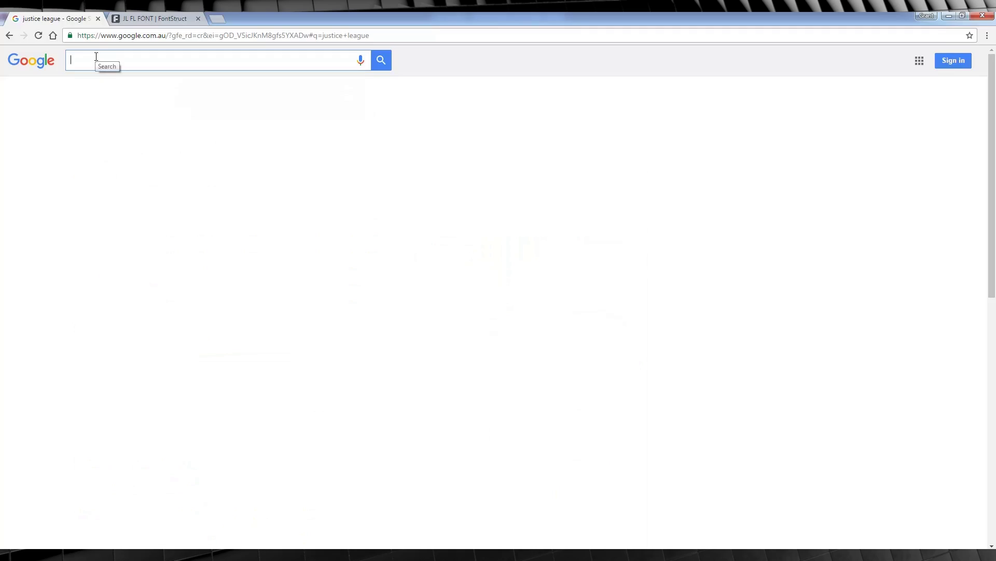
Step: Search Google for 'justice league font', find the League Gothic tip on dafont, and view JL FL FONT on FontStruct
text(justice league fo)
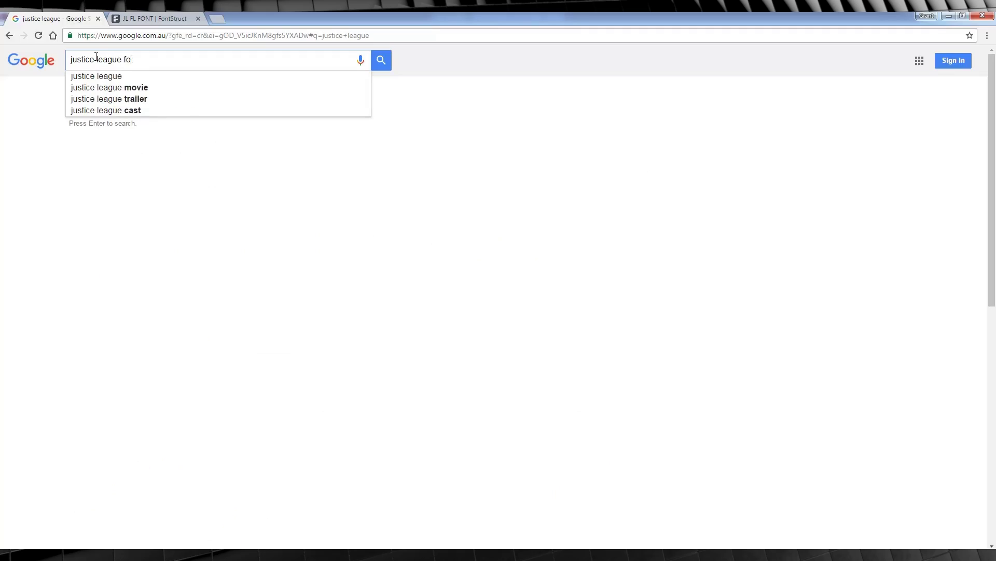
text(nt)
key(Return)
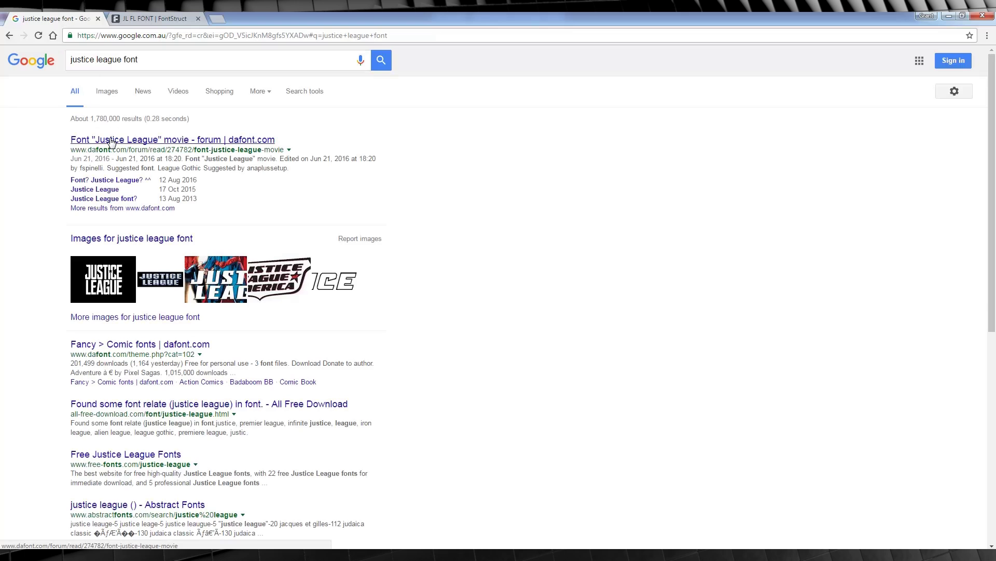
click(228, 139)
scroll(258, 263, down, 10)
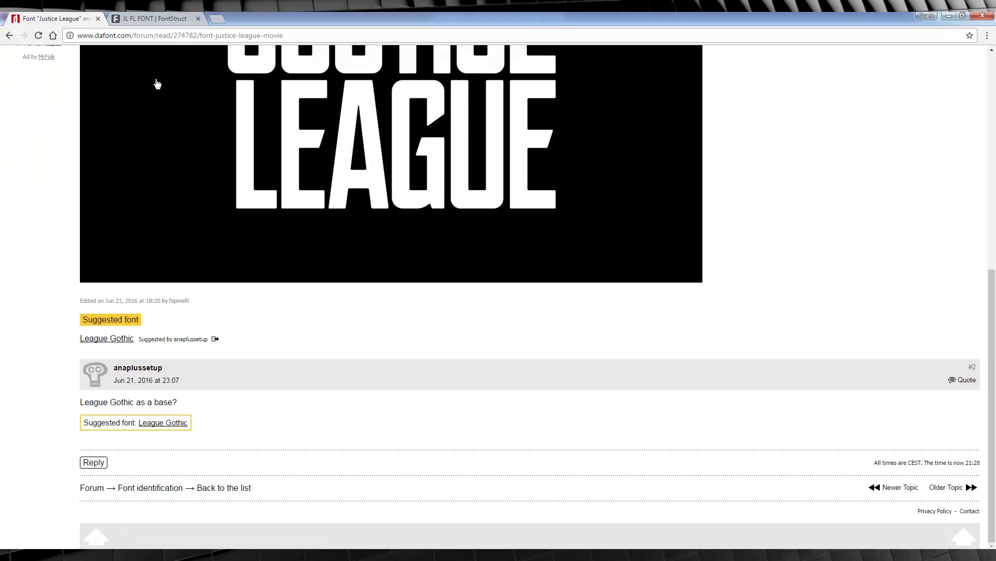
click(165, 20)
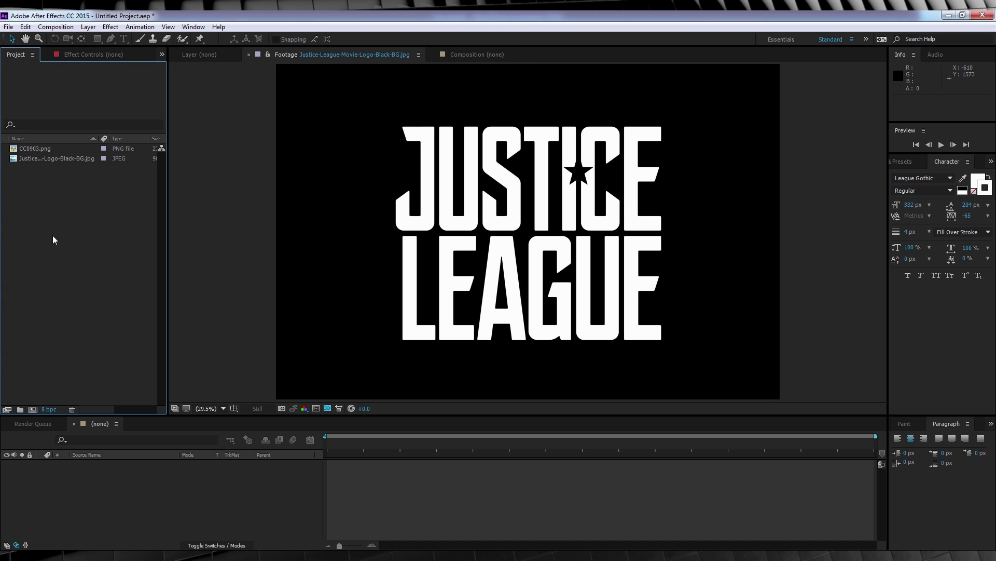
Step: Preview the star image CC0903.png, then close the preview
double_click(31, 149)
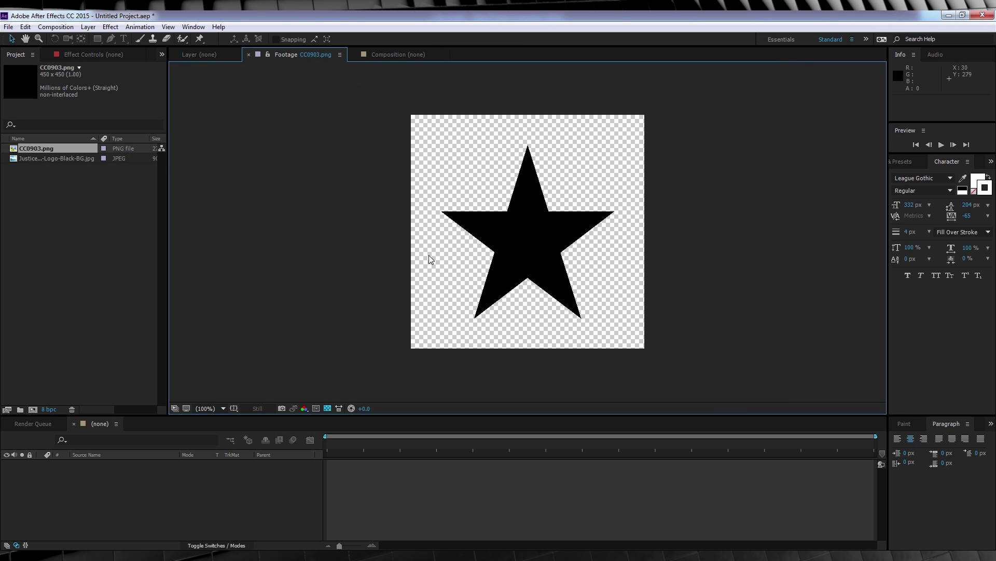
click(204, 59)
click(63, 220)
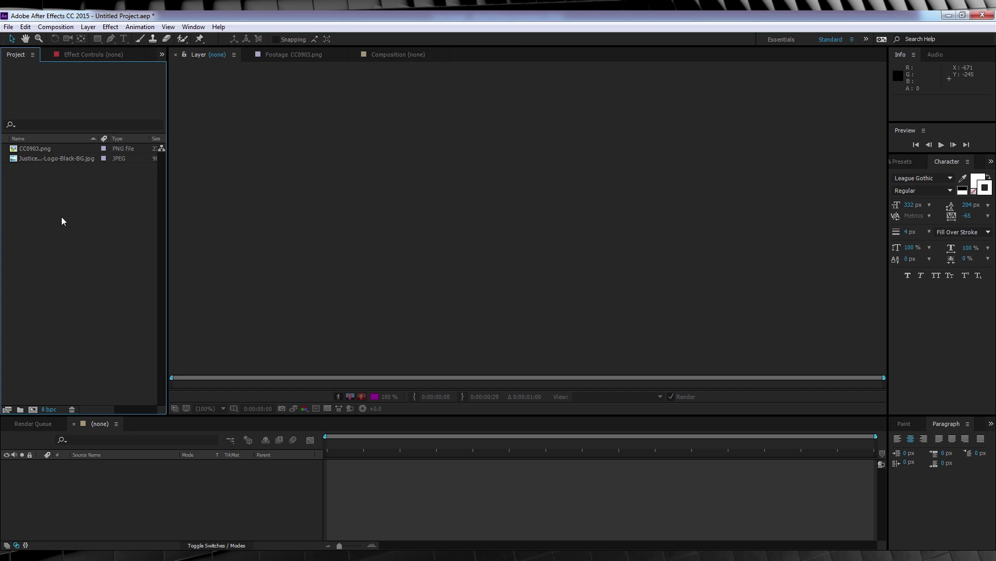
Step: Create a composition named title, 1920x1080 HDTV at 24 fps, 6 seconds, black background
click(56, 27)
click(73, 38)
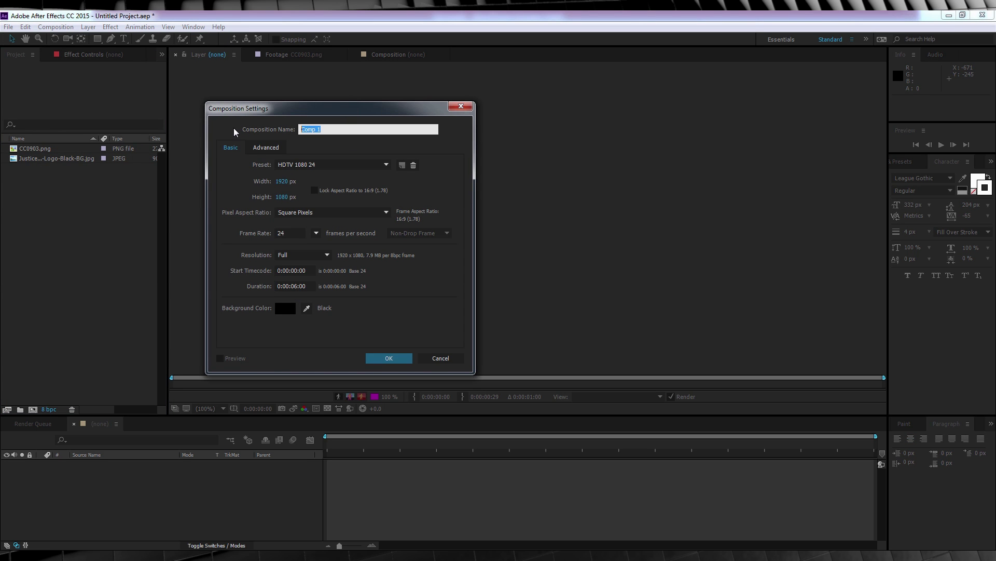
key(Return)
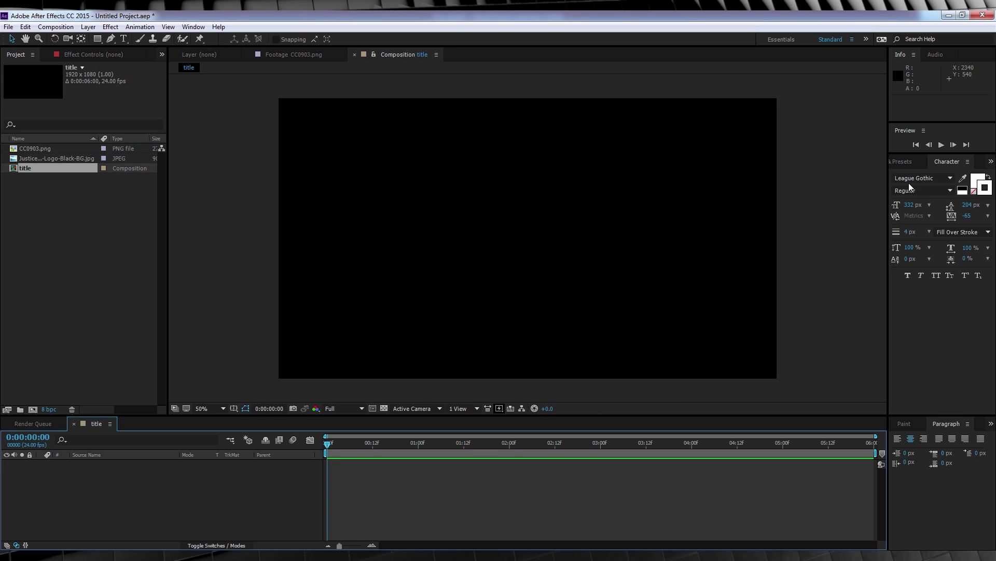
Step: Pick JL FL FONT from the Character panel's font list
click(951, 181)
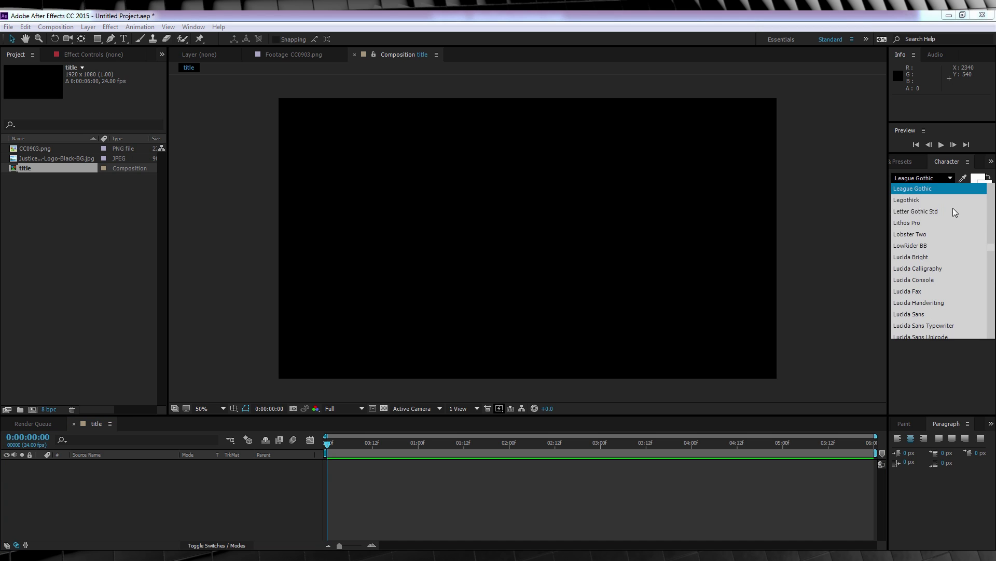
scroll(951, 265, up, 5)
scroll(951, 266, down, 2)
click(921, 213)
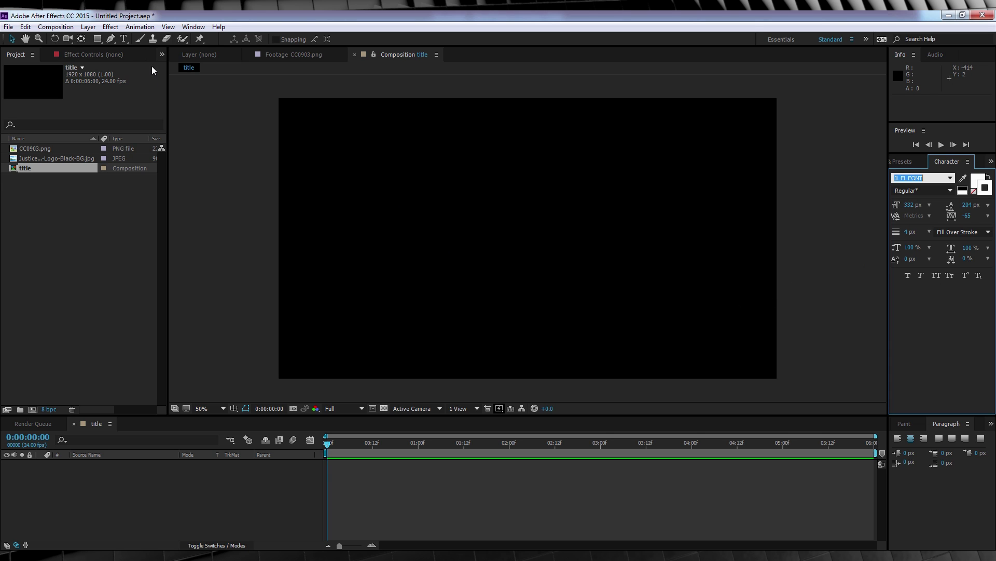
Step: Type JUSTICE in the title comp and move it toward the centre of the frame
click(123, 38)
click(474, 198)
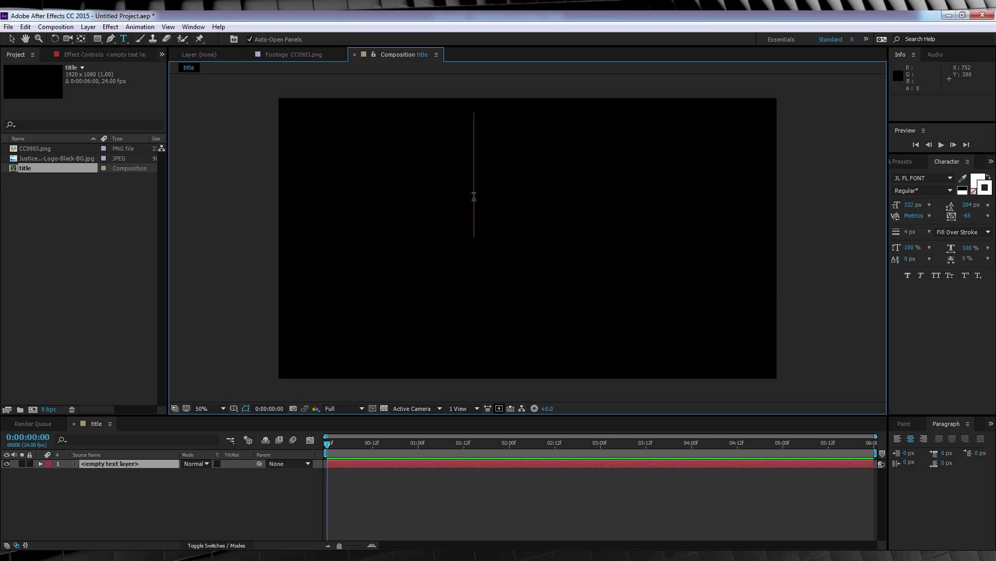
text(JUSTICE)
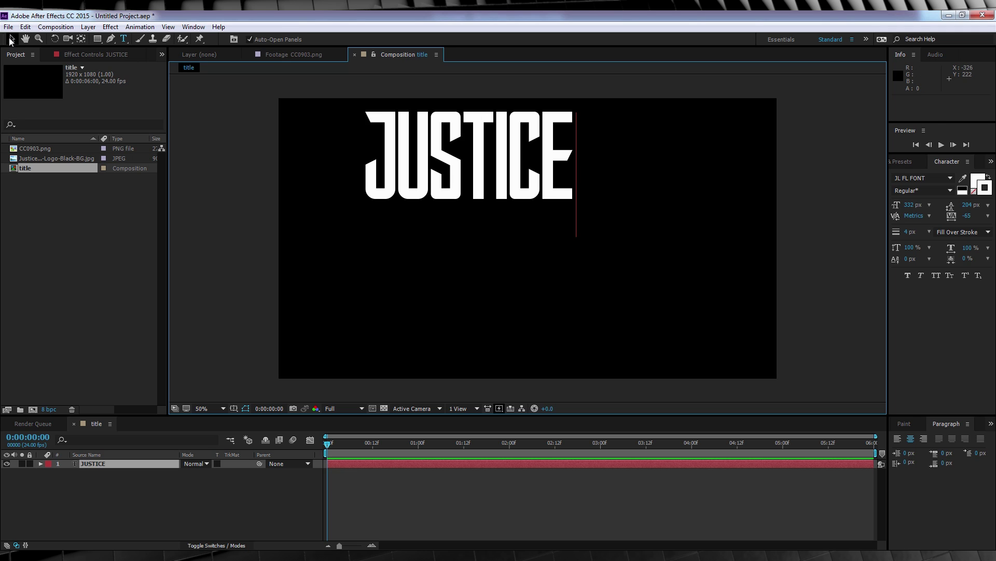
click(10, 40)
drag(467, 155, 518, 196)
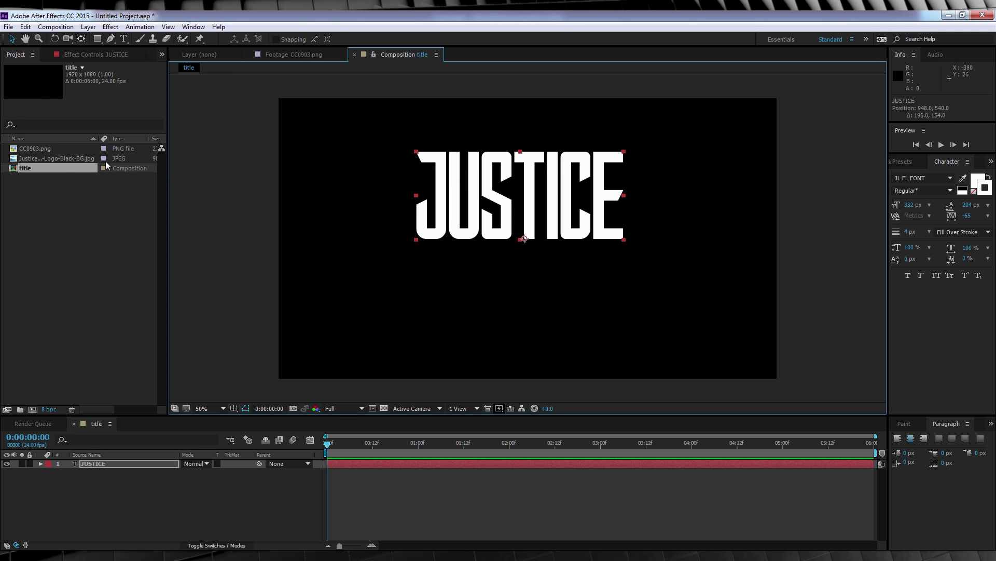
Step: Compare the title comp against the Justice League logo footage several times
double_click(60, 164)
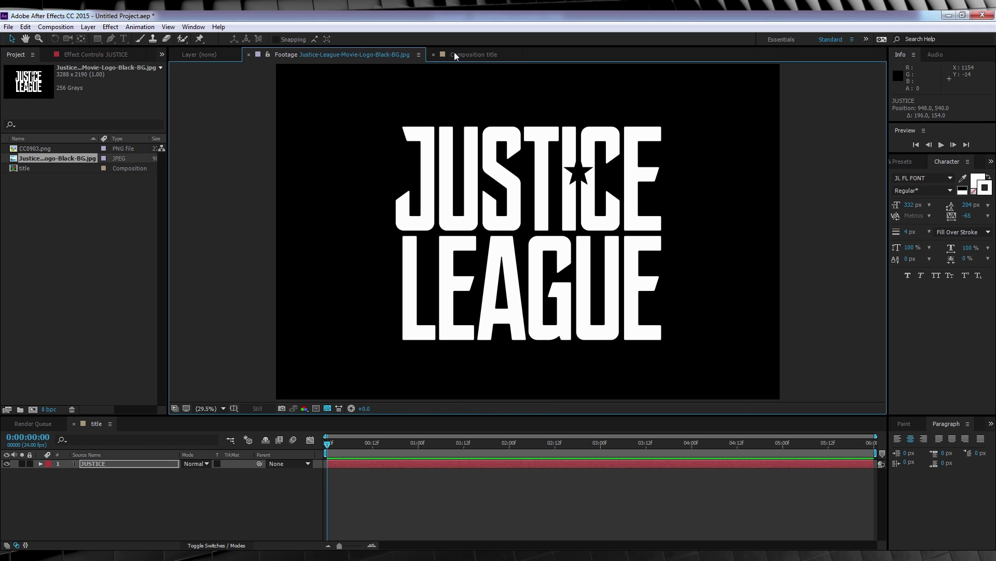
click(455, 56)
click(391, 56)
click(443, 57)
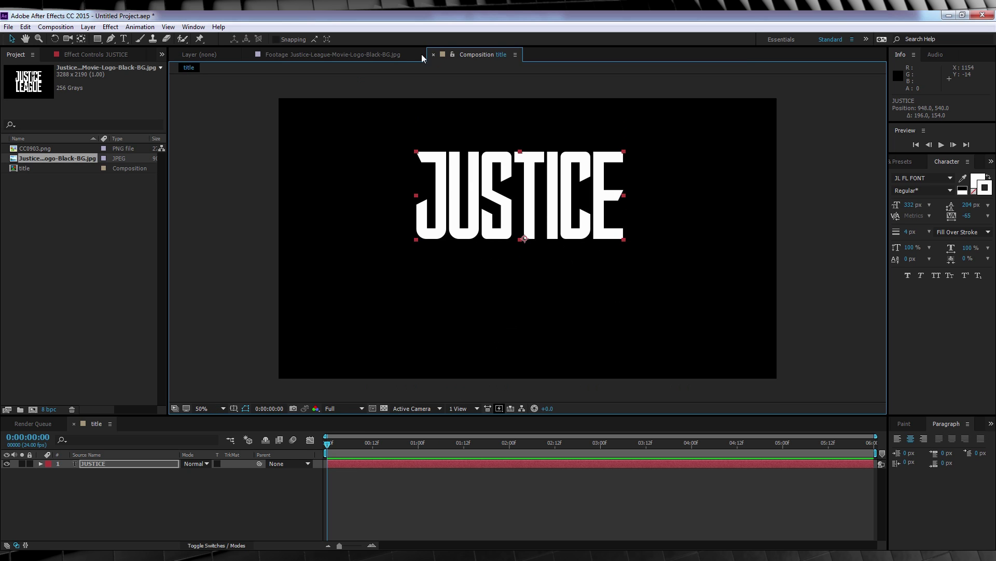
click(392, 56)
click(448, 56)
Step: Duplicate JUSTICE, lower the copy to Y 901, and retype it as LE at X 697
click(90, 464)
key(ctrl+d)
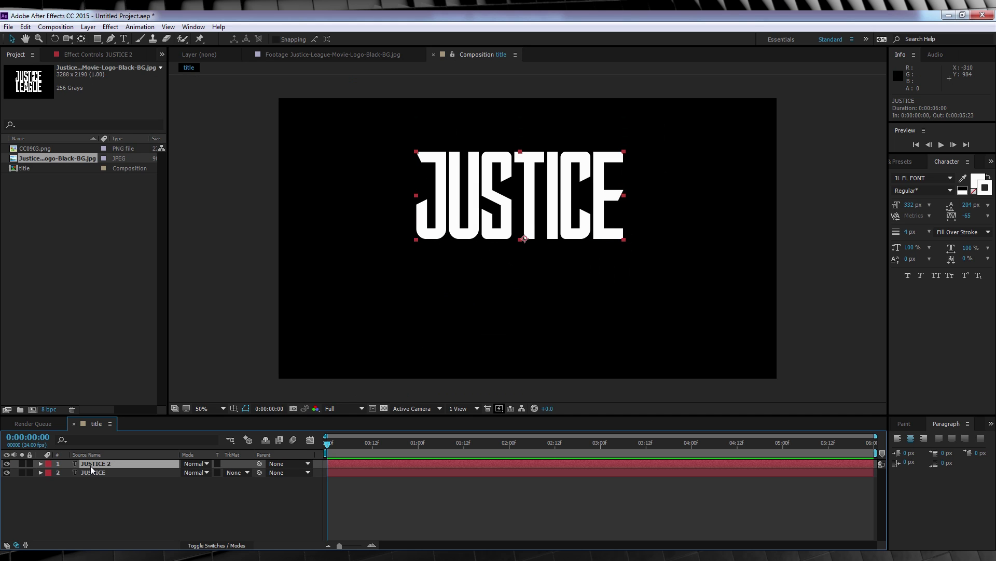
drag(91, 470, 92, 486)
key(p)
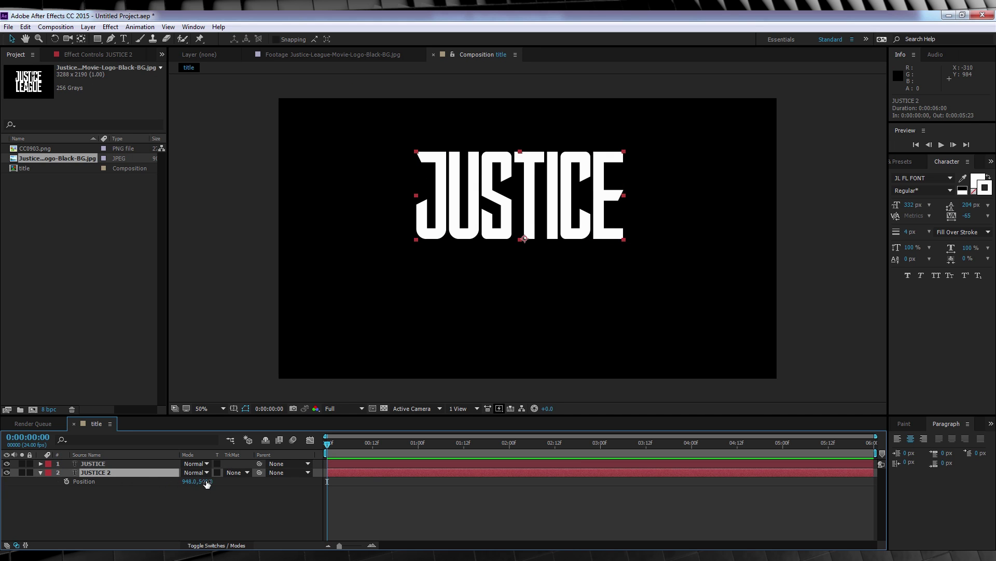
drag(207, 484, 393, 479)
click(218, 502)
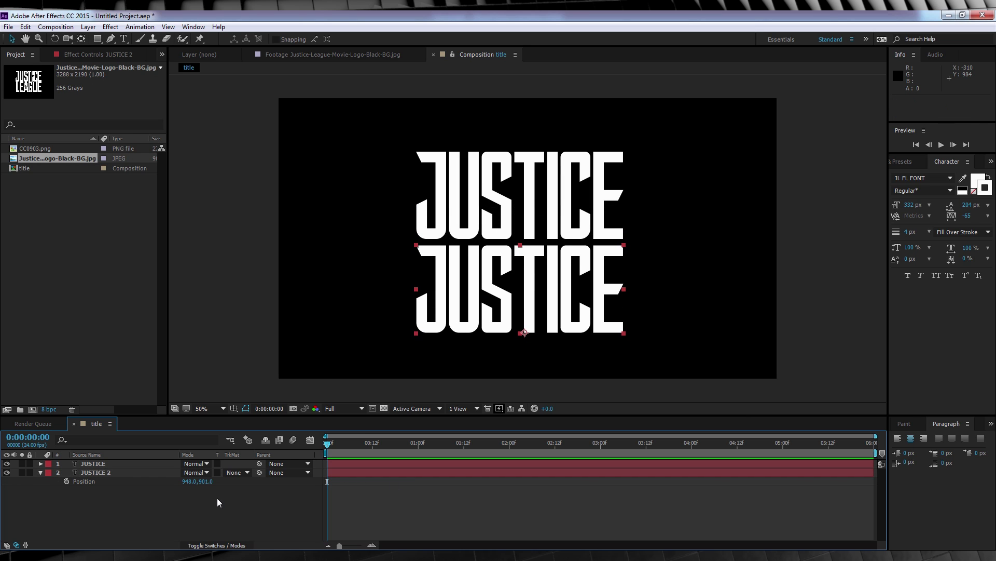
double_click(103, 473)
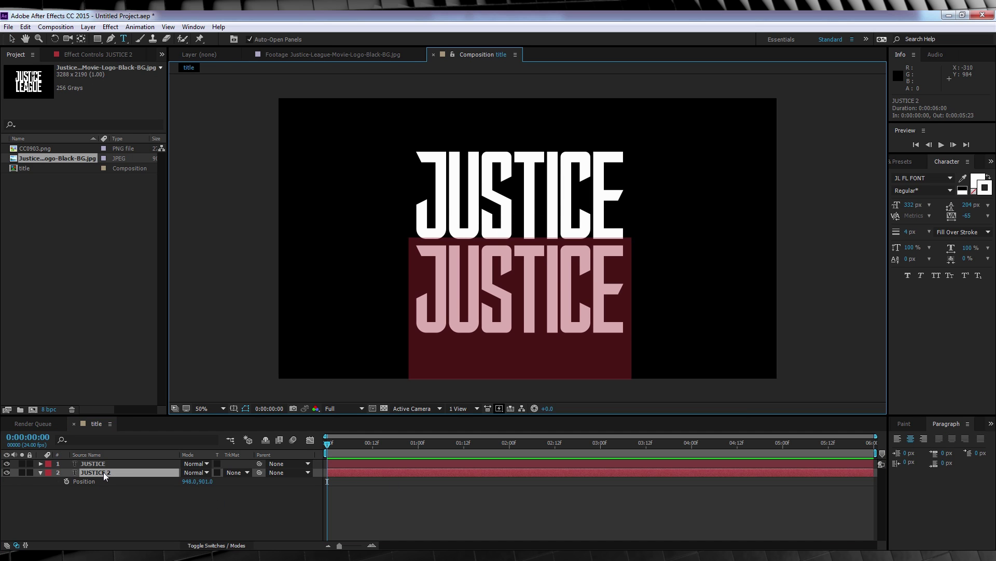
text(LE)
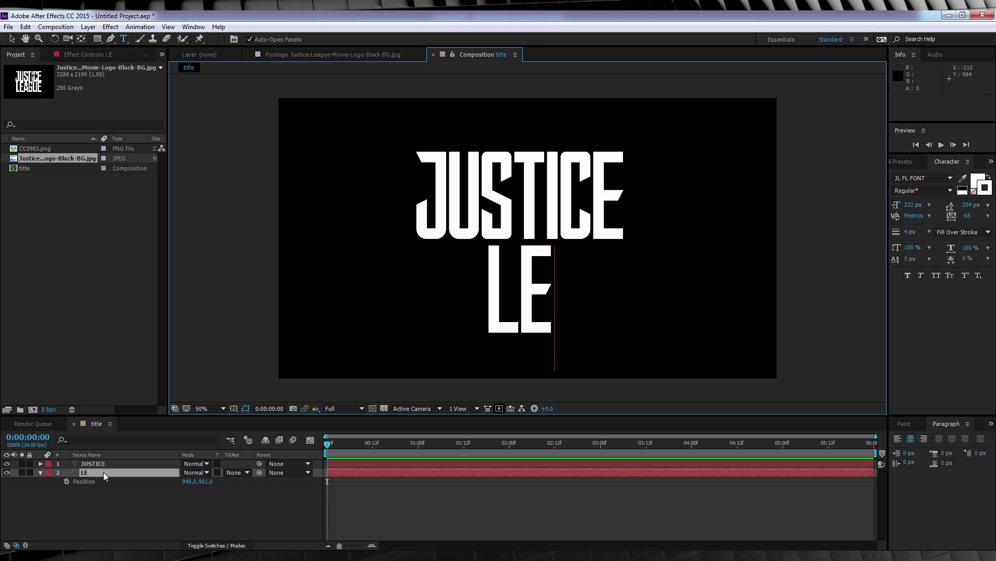
click(124, 501)
drag(187, 482, 53, 481)
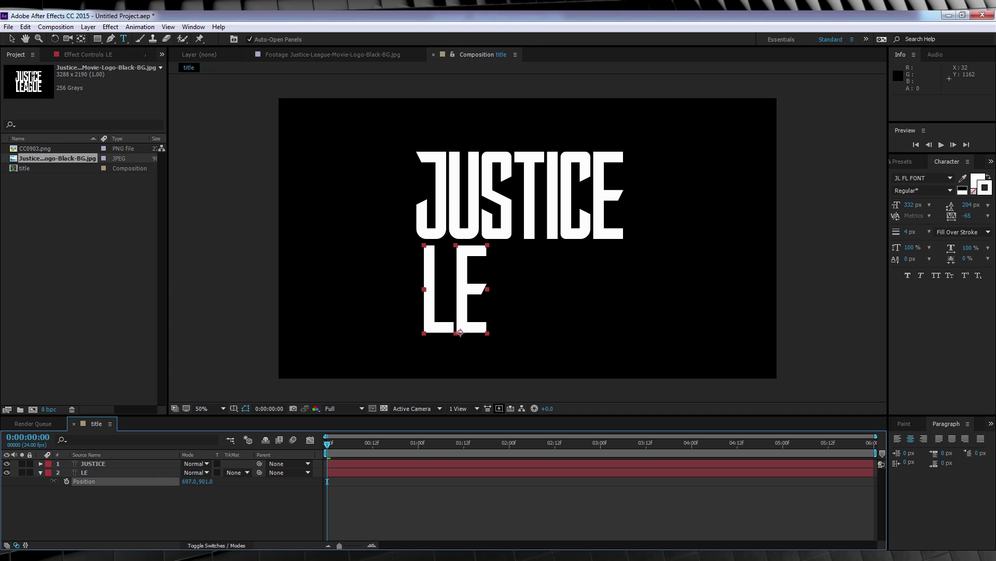
click(86, 511)
Step: Duplicate LE, retype it as GUE, and move it right to X 1160
click(86, 472)
key(ctrl+d)
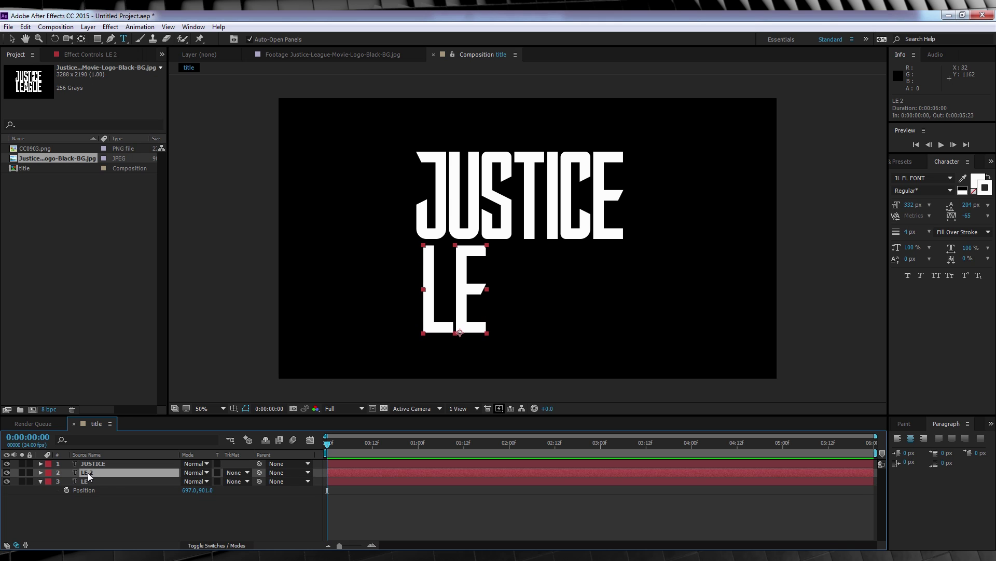
text(GUE)
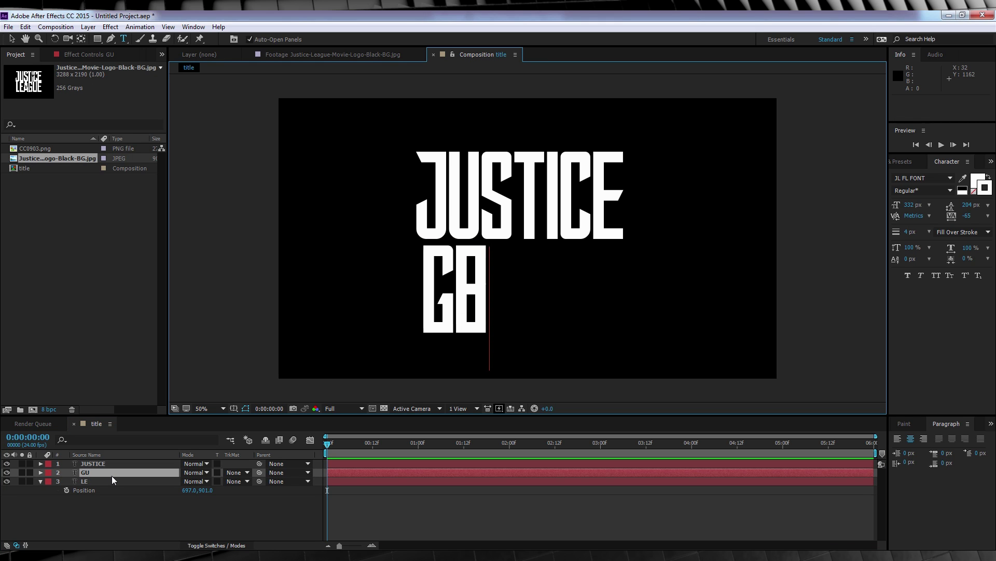
click(118, 476)
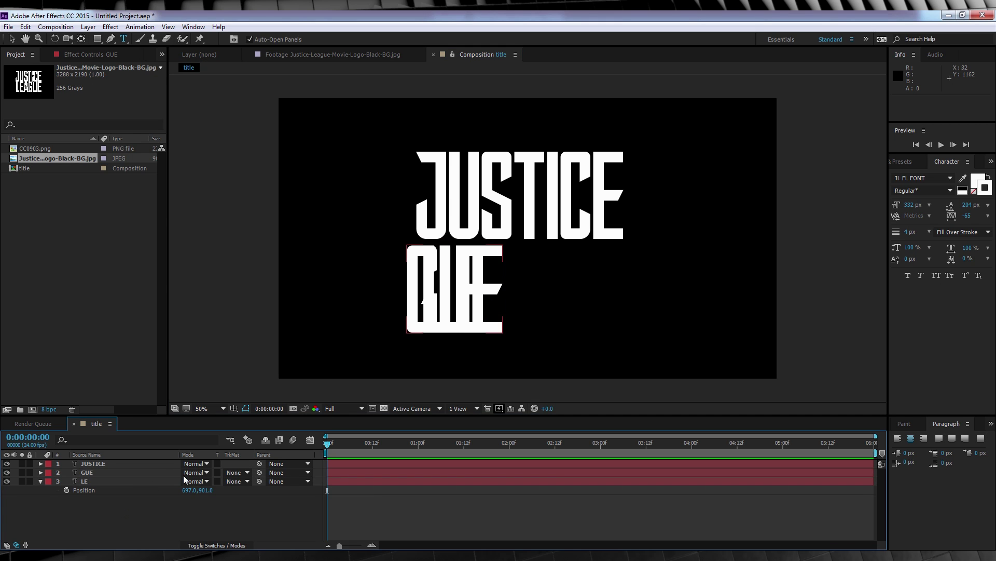
key(p)
drag(190, 481, 425, 480)
click(238, 523)
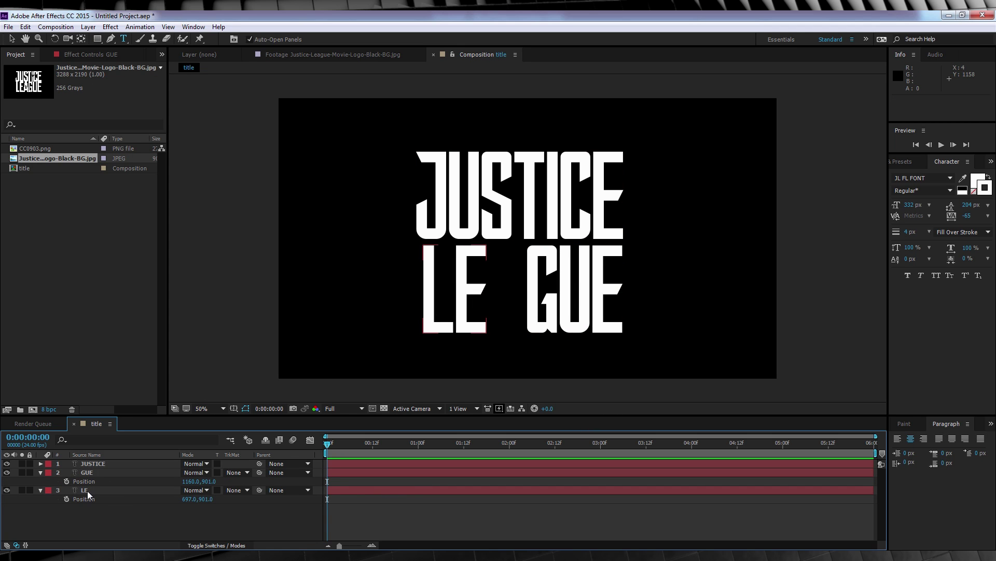
Step: Duplicate LE as an A layer, slide it to about X 900 into the gap, and check the logo
click(104, 490)
key(ctrl+d)
text(A)
click(73, 525)
click(104, 490)
key(p)
drag(188, 499, 290, 499)
click(365, 54)
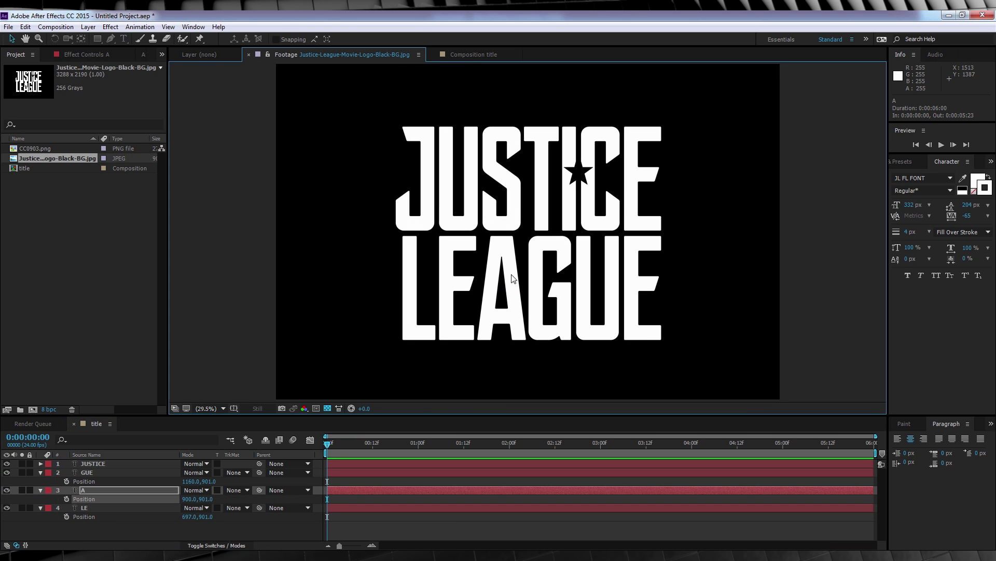
click(466, 55)
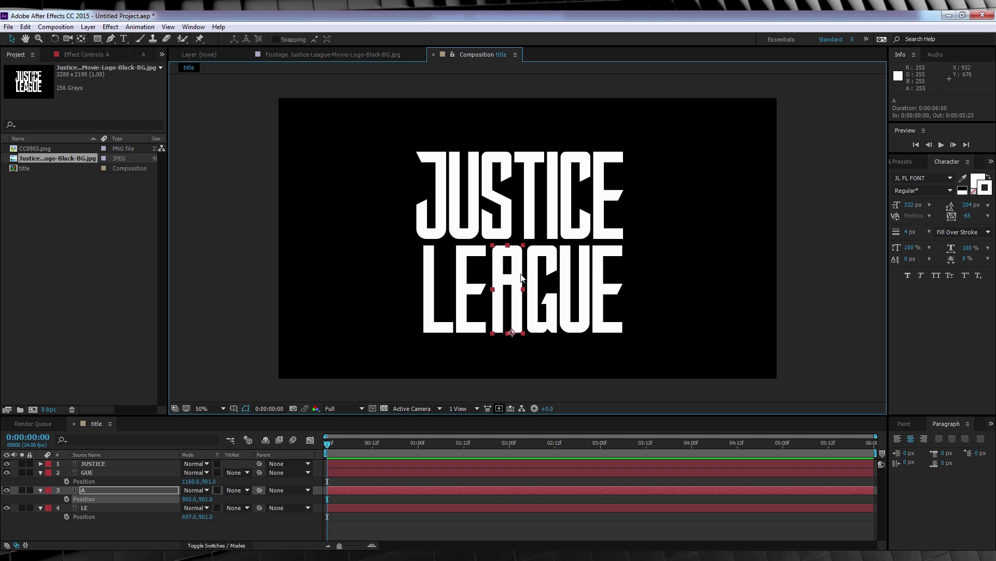
Step: Change the A text layer's font from JL FL FONT to League Gothic
double_click(522, 278)
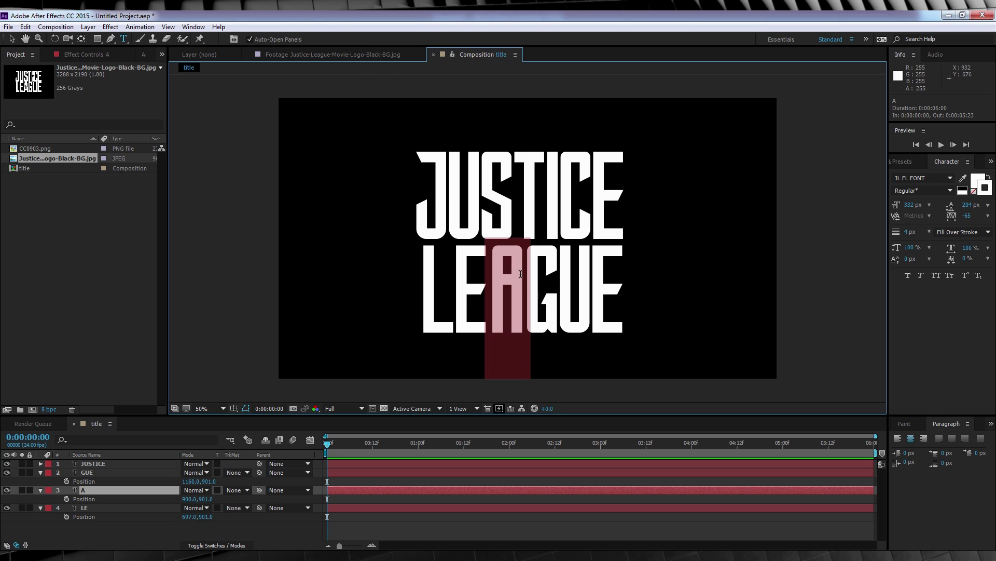
click(951, 177)
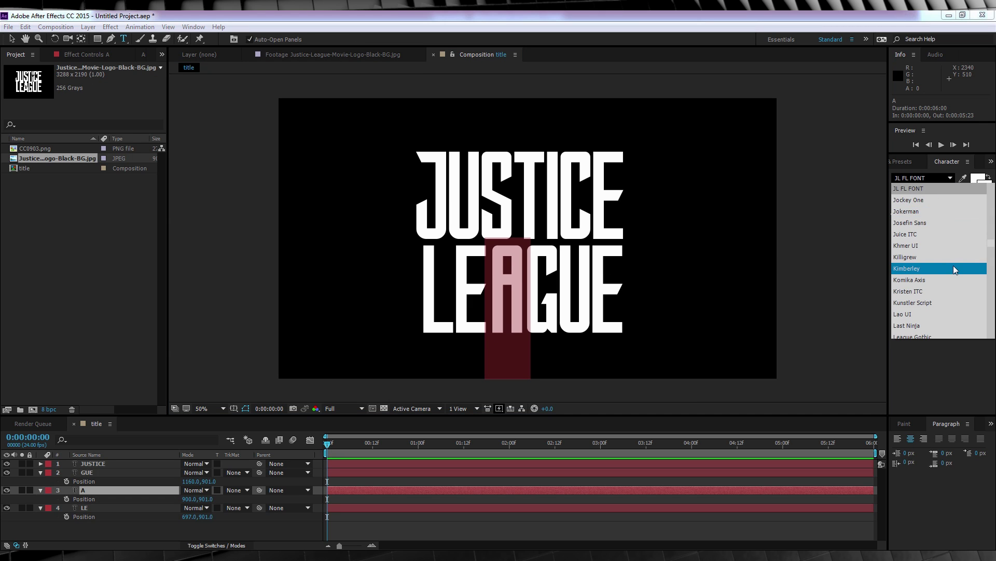
scroll(955, 270, down, 2)
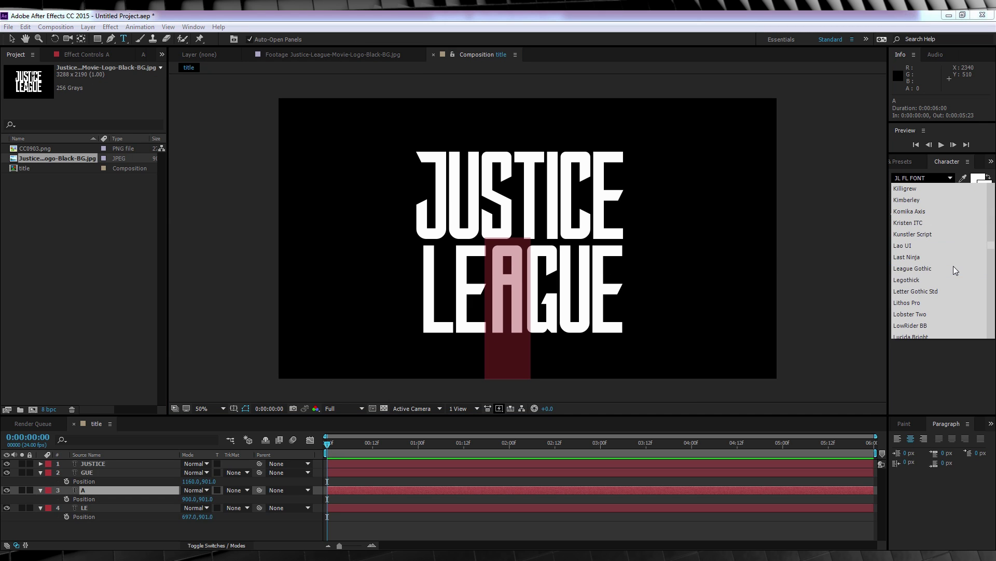
click(925, 274)
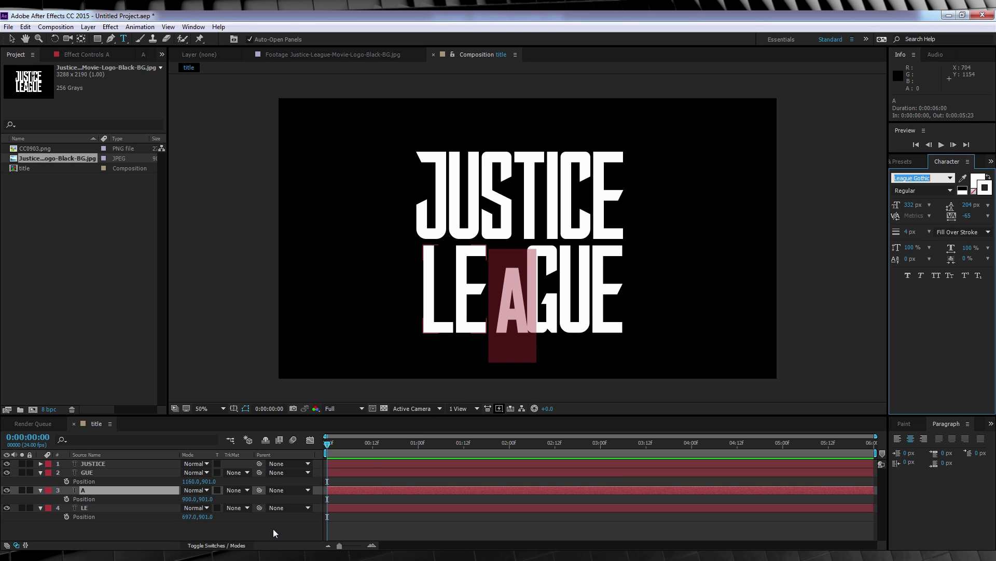
Step: Remove the text stroke and shift the A left and down to 880, 903
click(974, 191)
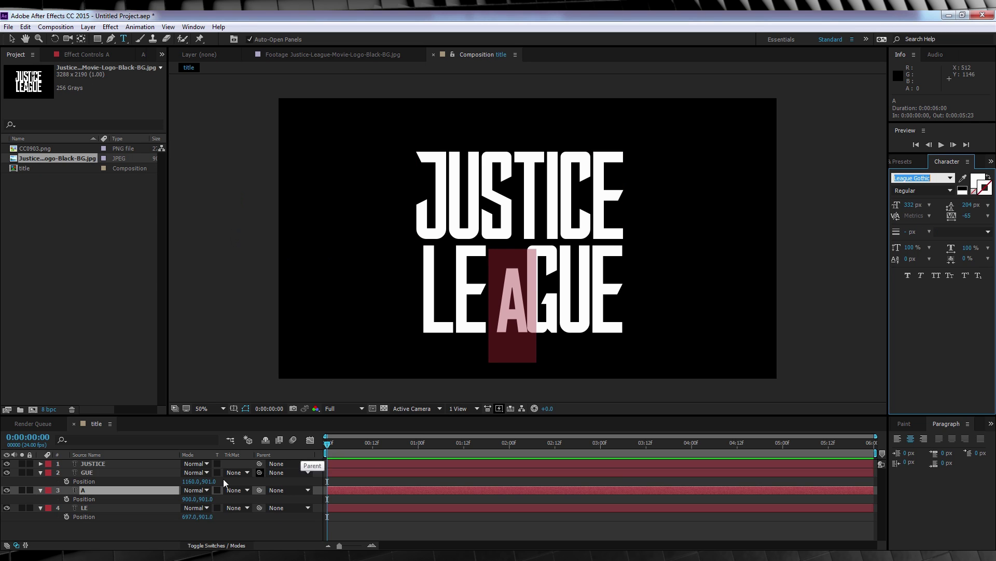
click(138, 534)
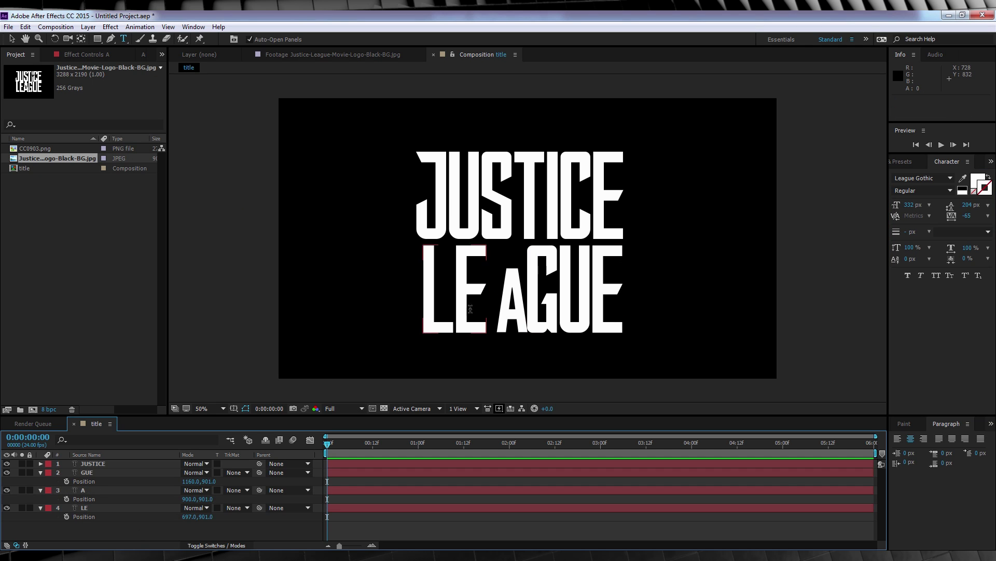
click(9, 39)
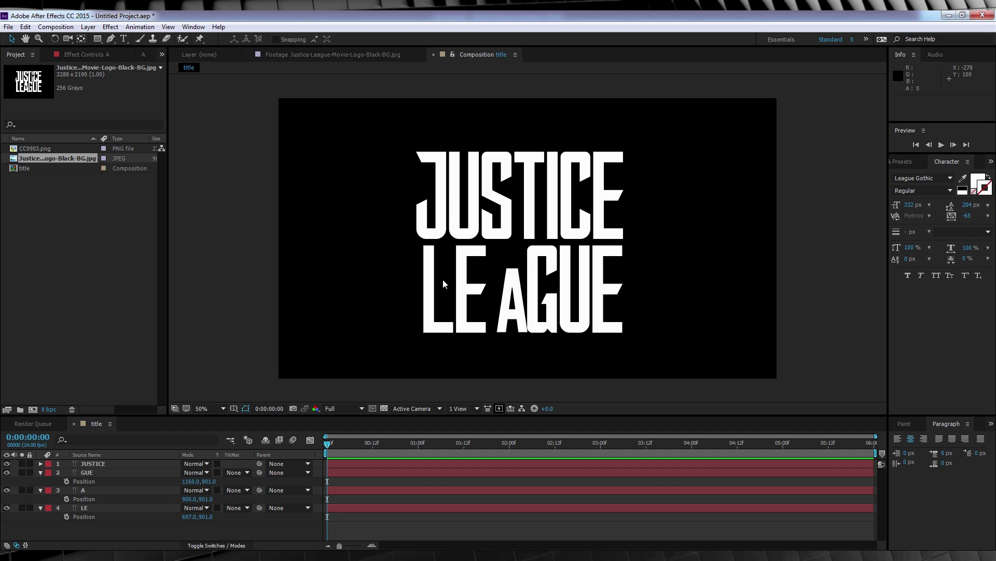
click(517, 300)
drag(513, 267, 507, 267)
scroll(508, 285, up, 2)
scroll(507, 285, down, 2)
scroll(507, 278, up, 4)
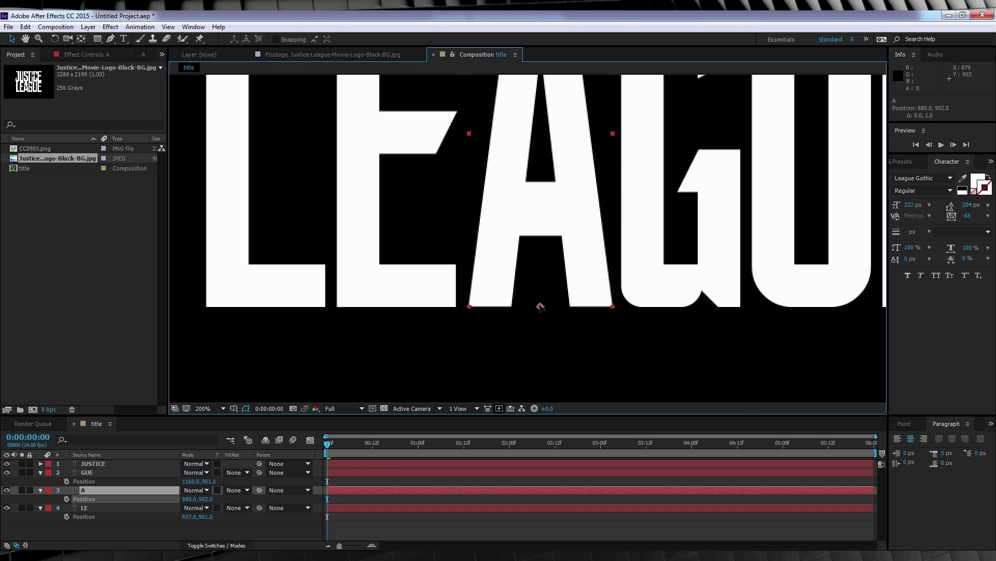
key(Down)
key(Down)
scroll(540, 260, down, 2)
Step: Zoom the viewer back out from the letters to choose a magnification
key(F2)
scroll(535, 113, down, 3)
click(223, 408)
Step: Fit the composition in the viewer and compare it against the reference logo
click(214, 219)
click(368, 54)
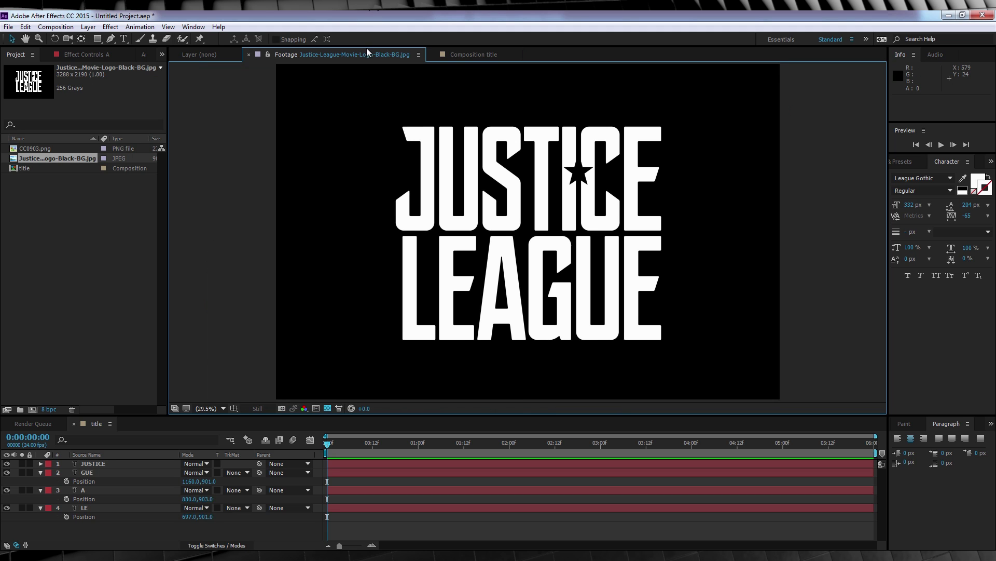
click(461, 56)
click(404, 56)
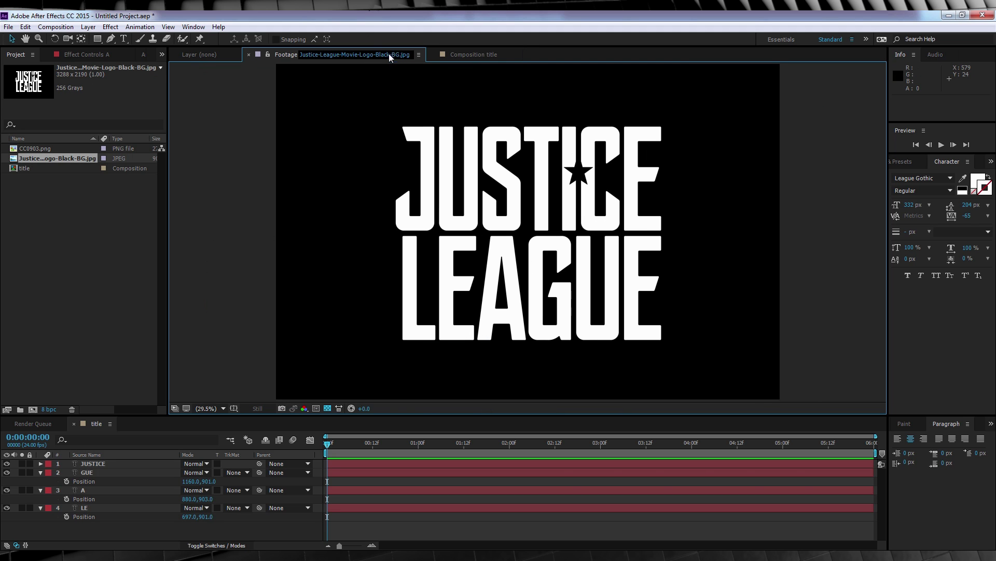
click(467, 55)
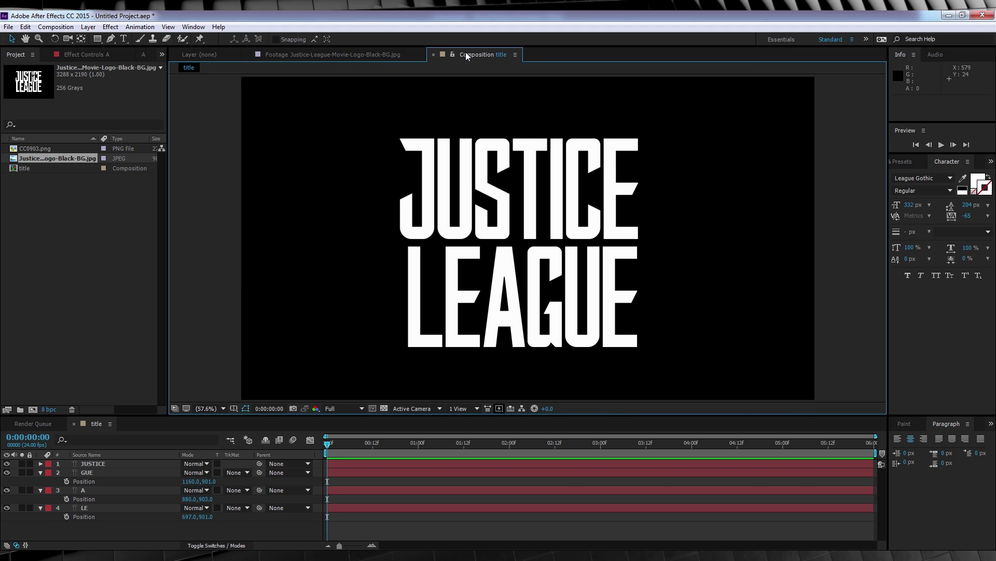
click(388, 56)
click(439, 54)
Step: Add CC0903.png to the title comp at 25% scale, between the I and C of JUSTICE
click(73, 233)
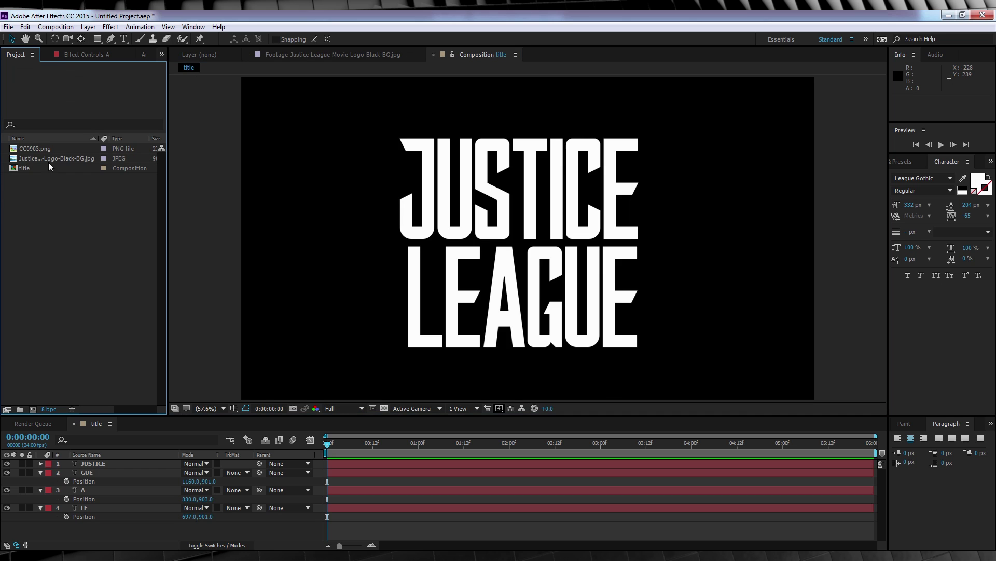
click(36, 150)
drag(120, 317, 118, 463)
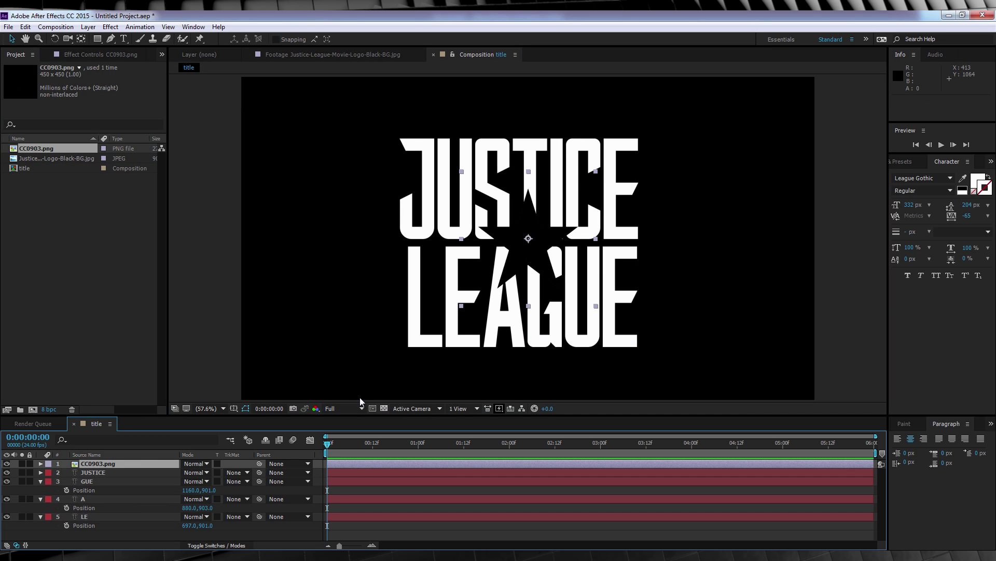
key(s)
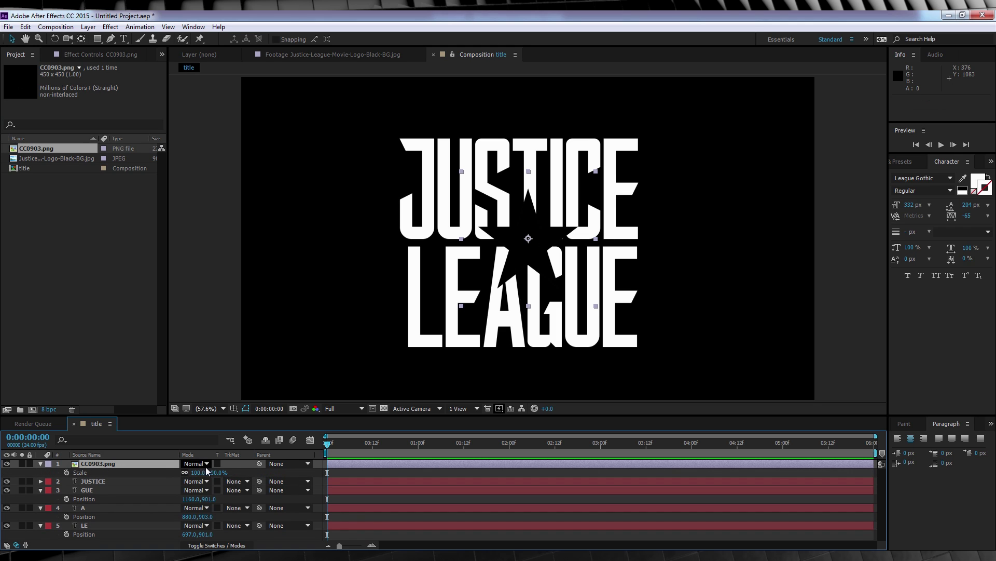
click(227, 474)
text(30)
key(Return)
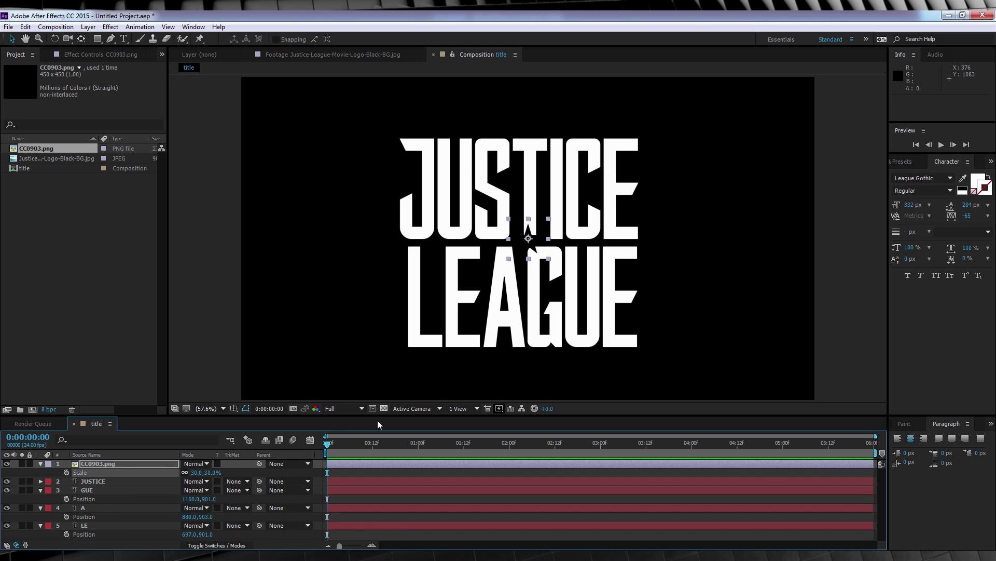
drag(529, 240, 566, 185)
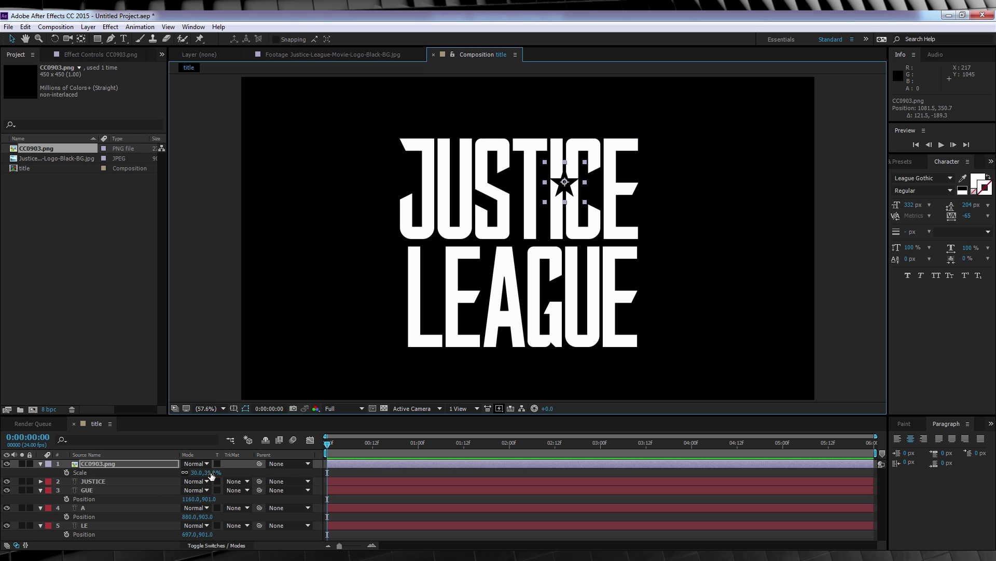
click(196, 472)
text(25)
key(Return)
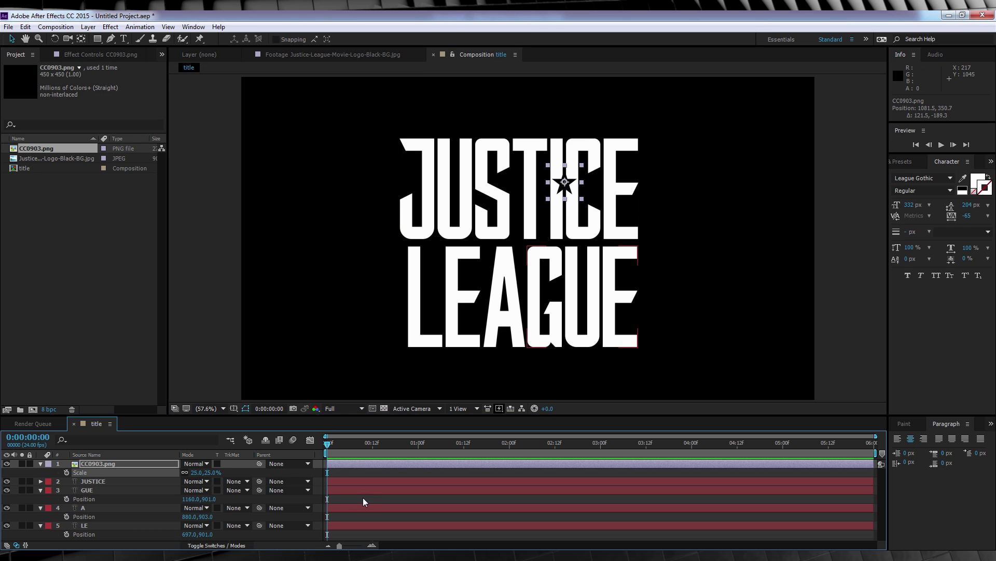
click(363, 501)
Step: Compare the title comp against the reference logo footage again
click(369, 56)
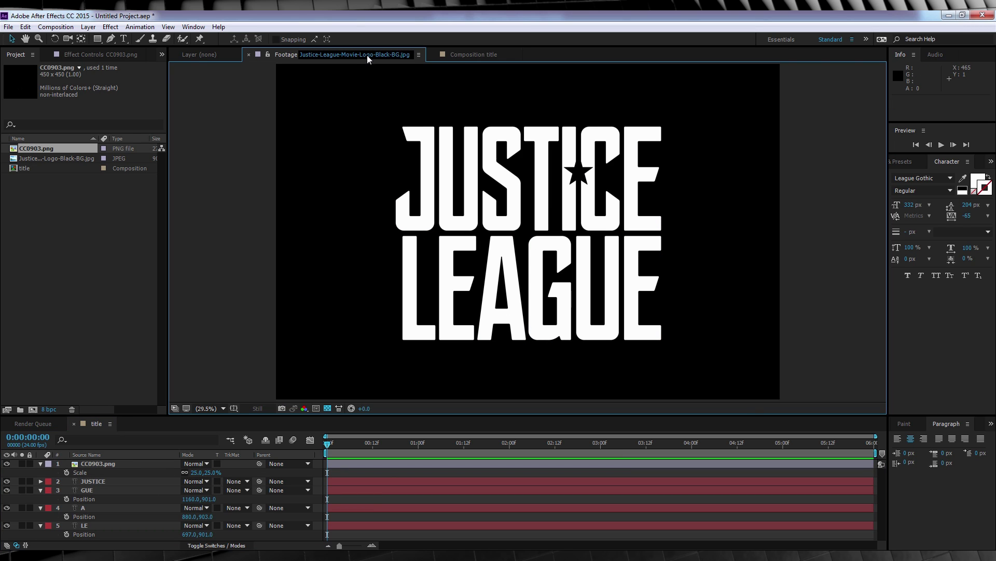
click(466, 56)
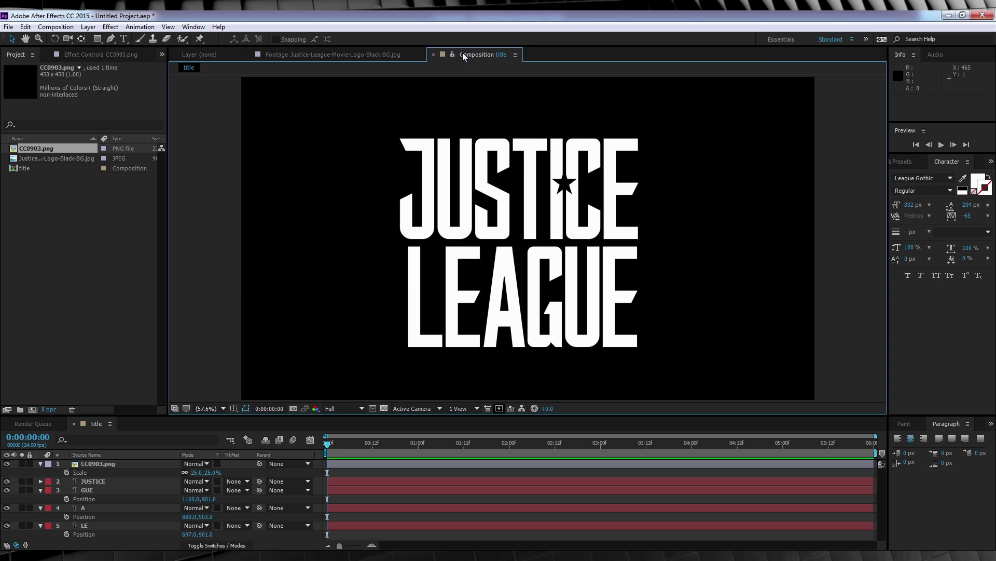
click(391, 56)
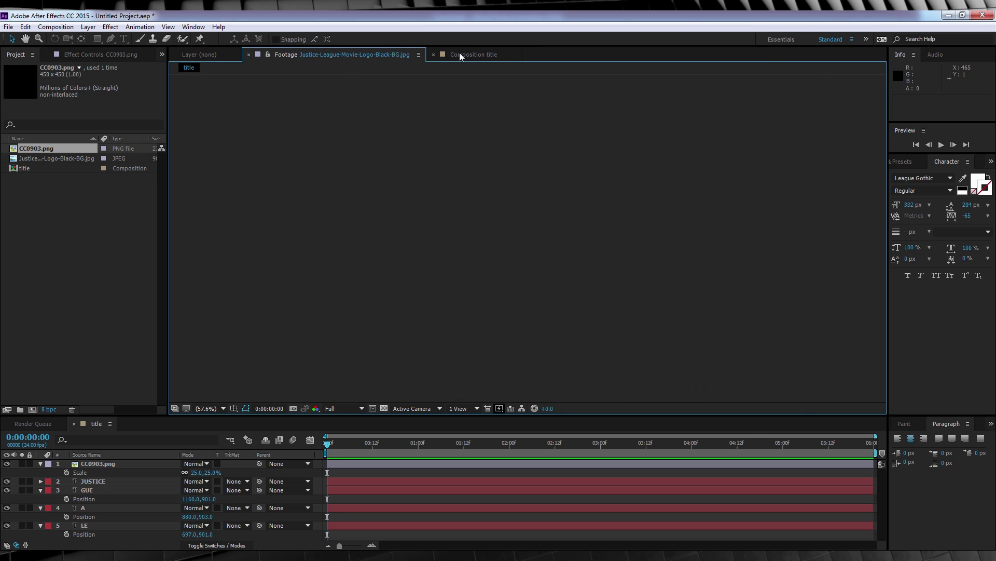
click(461, 55)
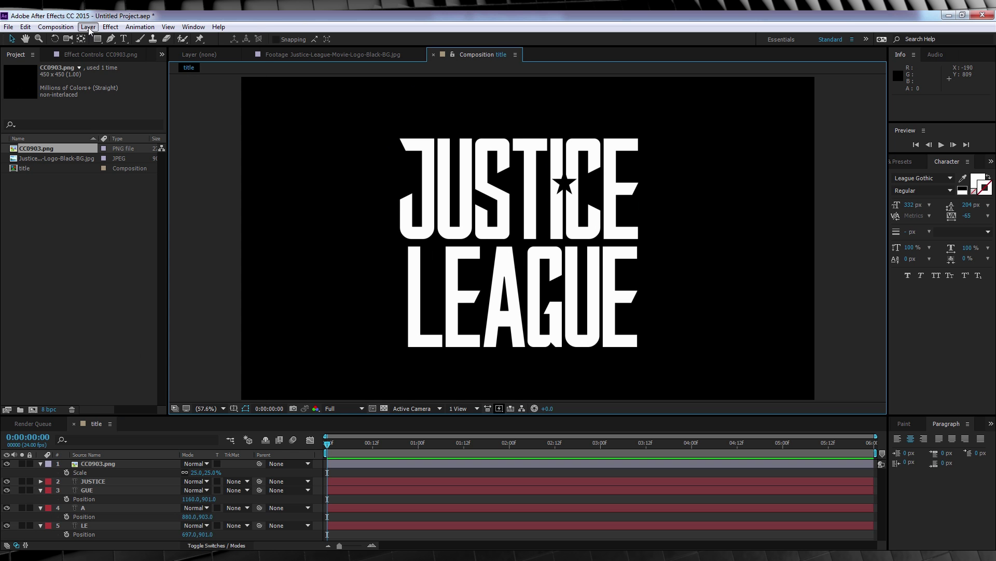
Step: Add a new adjustment layer and place it directly below the star layer
click(88, 27)
mouse_move(98, 36)
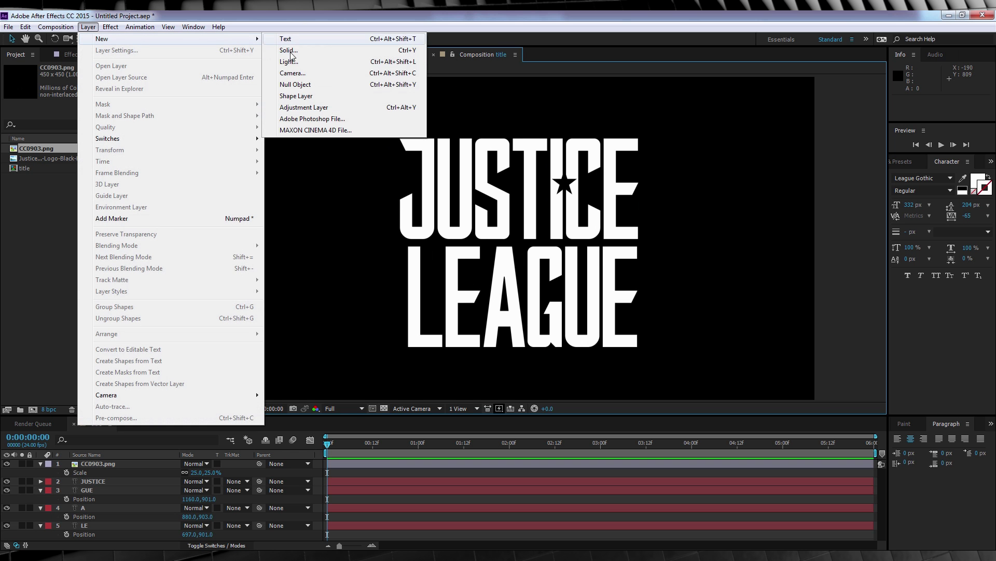
click(301, 107)
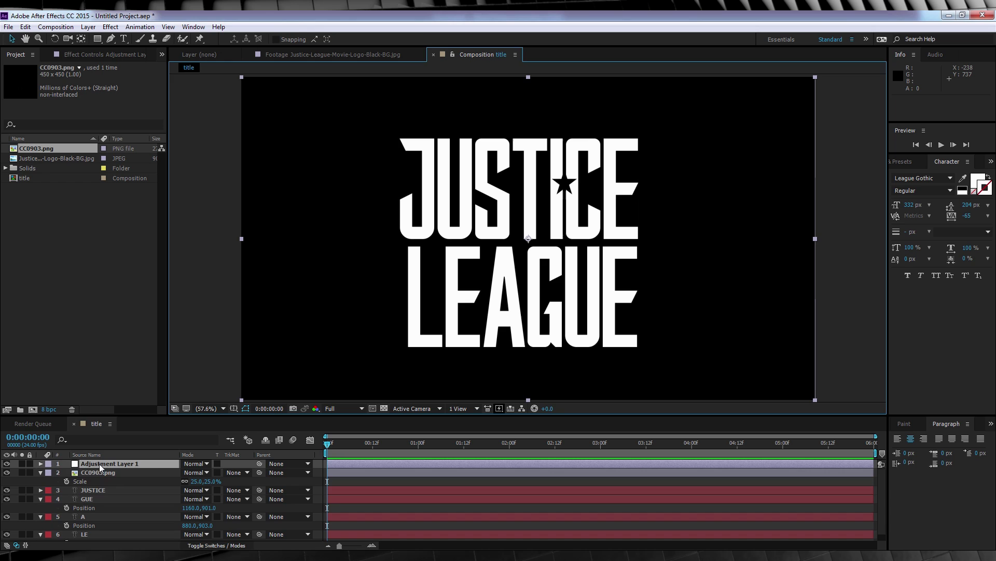
drag(102, 467, 103, 481)
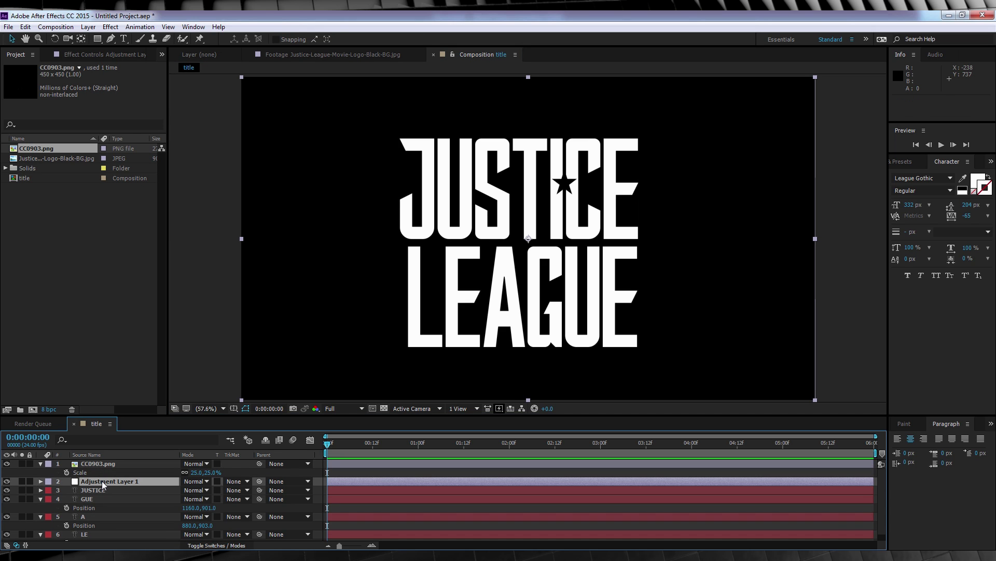
Step: Apply Roughen Edges to Adjustment Layer 1: Edge Type Cut, Edge Sharpness 5, Fractal Influence 0, Scale 20
click(908, 163)
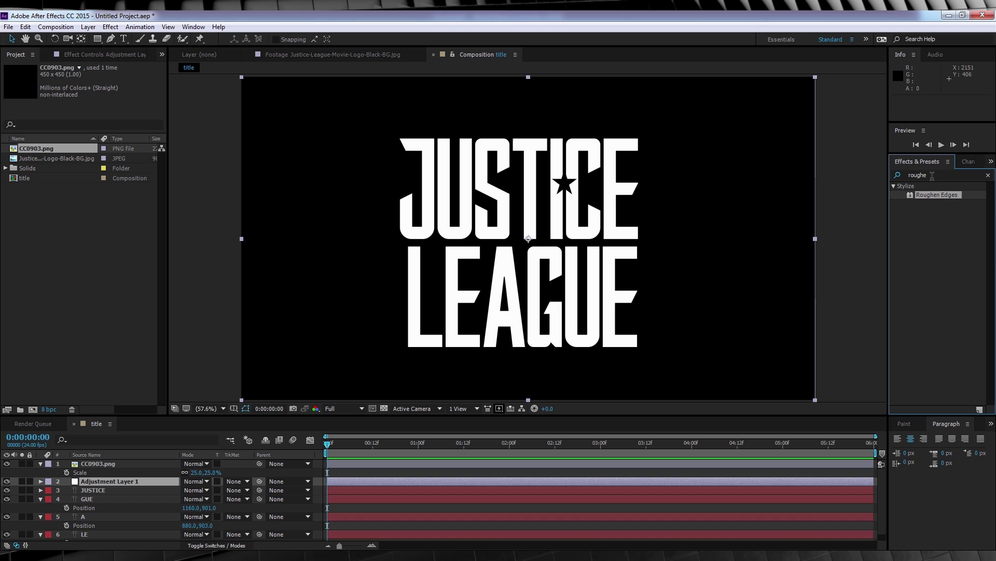
drag(932, 199, 118, 483)
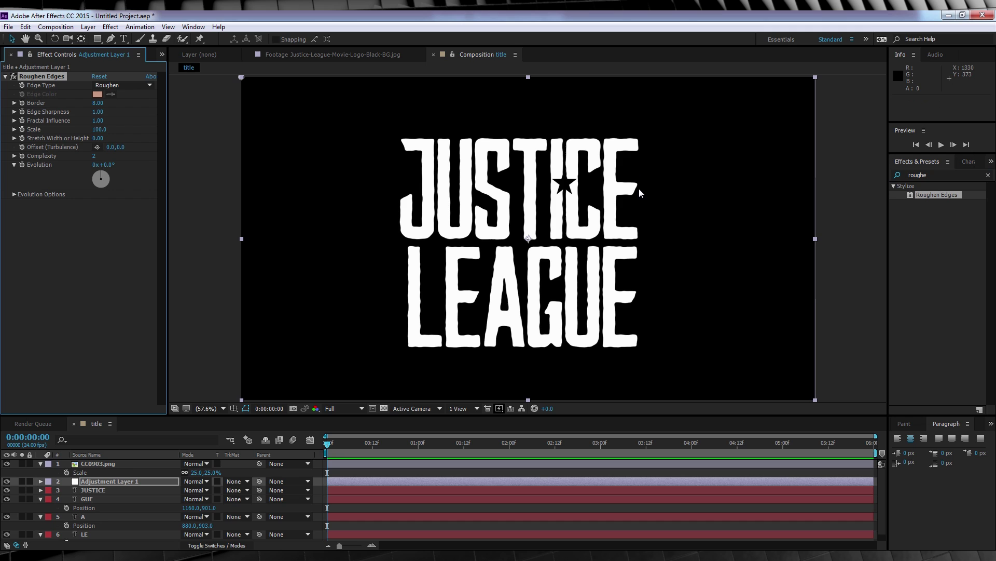
click(133, 88)
click(122, 120)
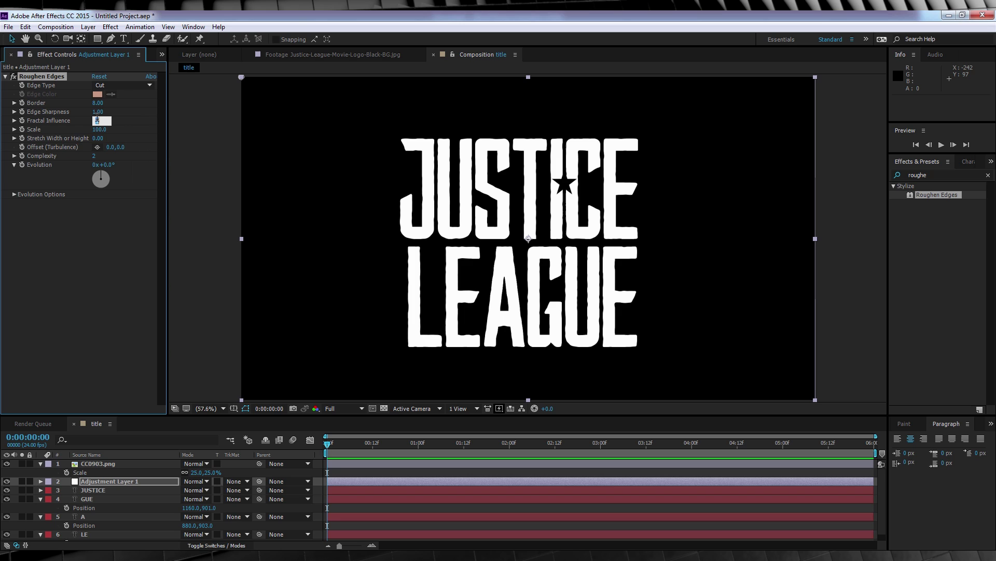
click(97, 118)
text(0)
key(Return)
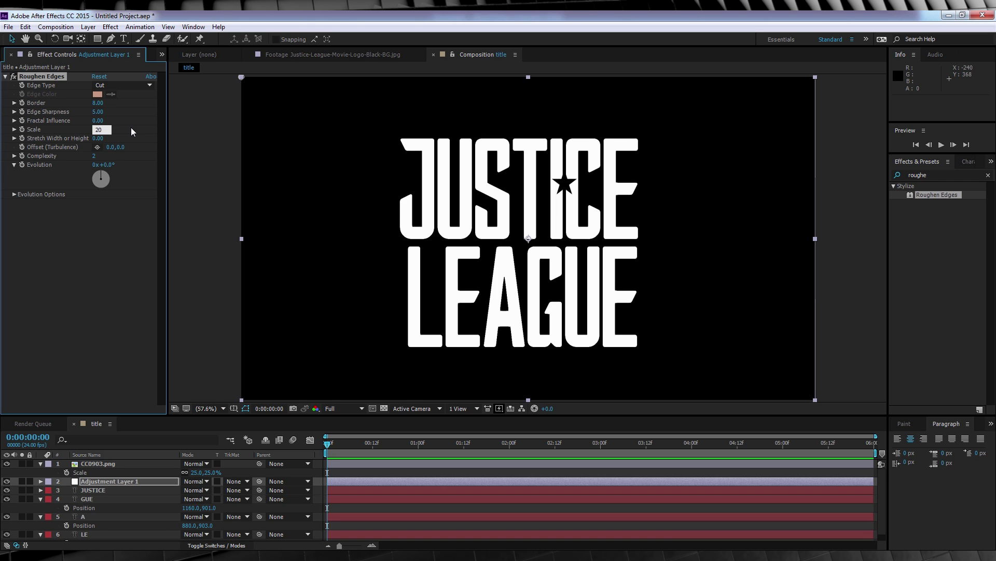
key(Return)
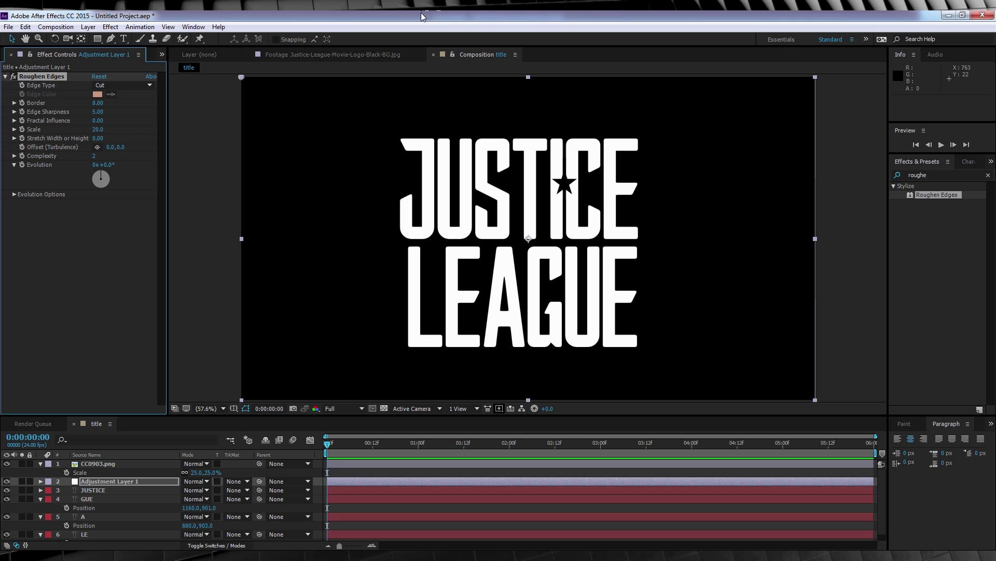
Step: Select all six layers of the title comp and pre-compose them into a composition named 'title'
click(377, 56)
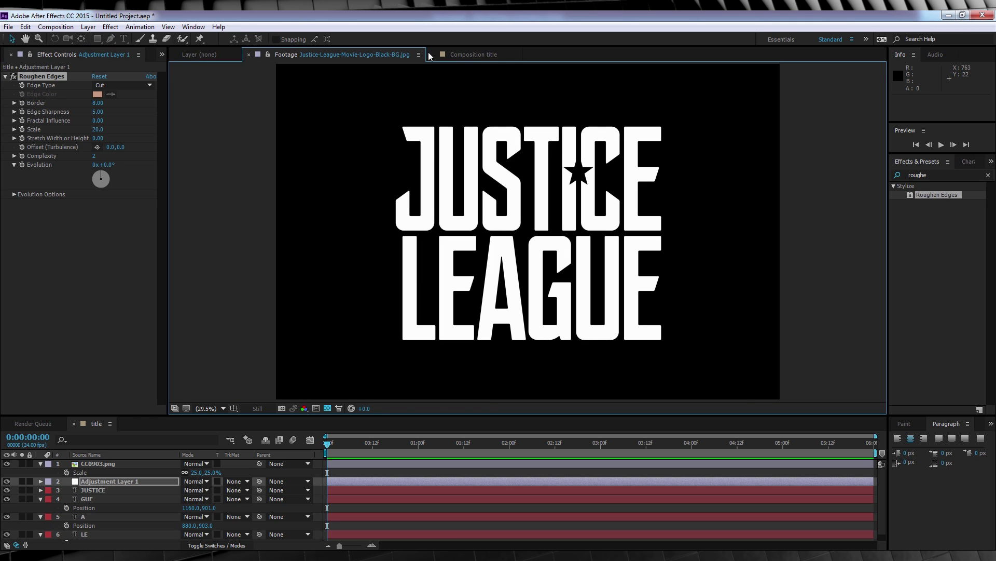
click(457, 56)
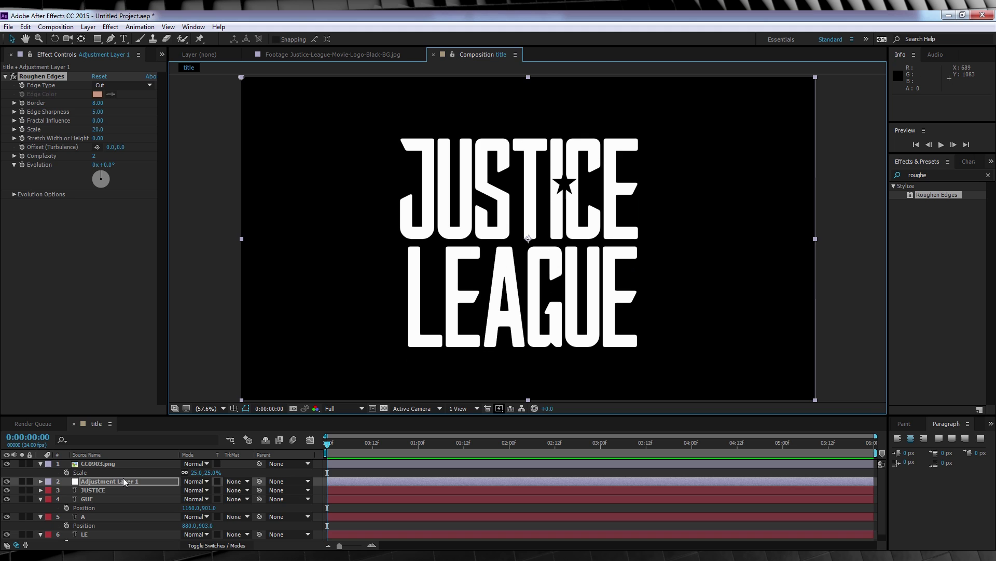
key(ctrl+a)
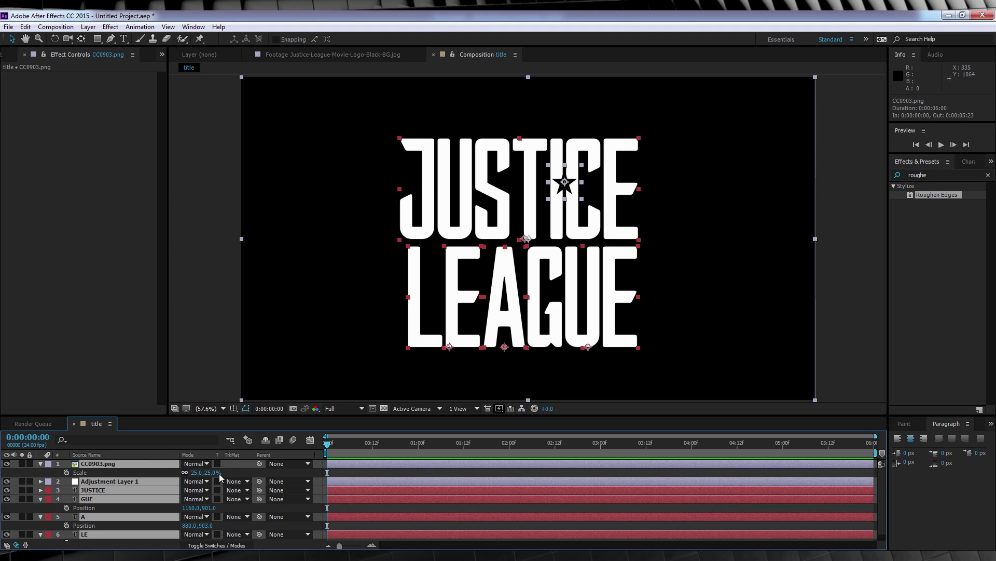
right_click(165, 484)
click(208, 394)
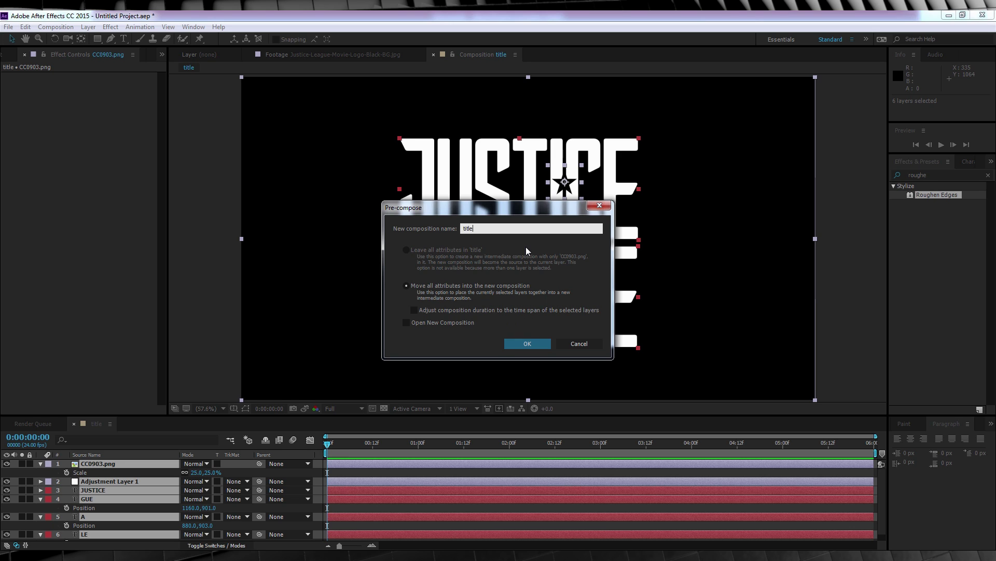
key(Return)
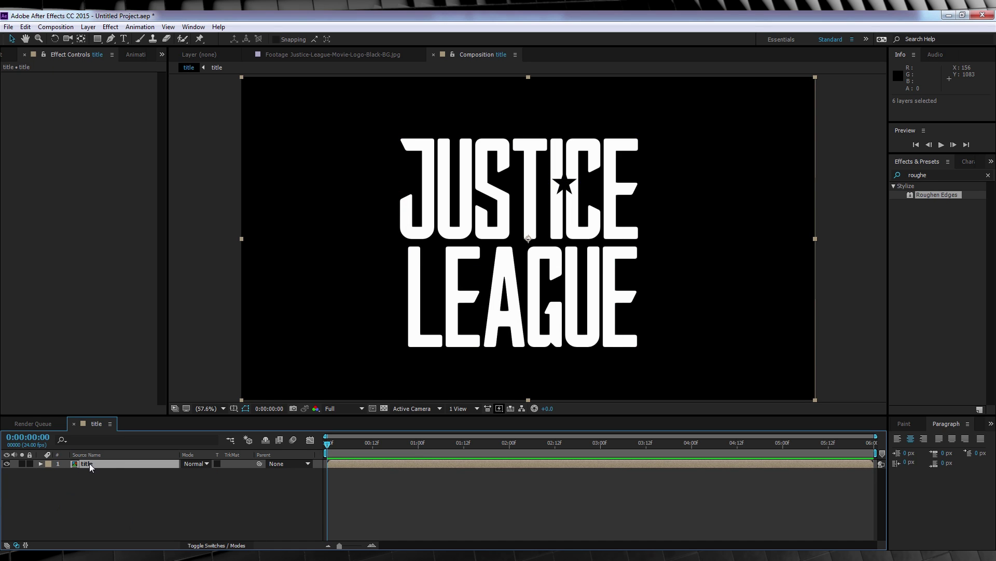
Step: Keyframe the nested title layer's Scale from 100% at start to 110% at 0:00:05:23, then preview
click(66, 472)
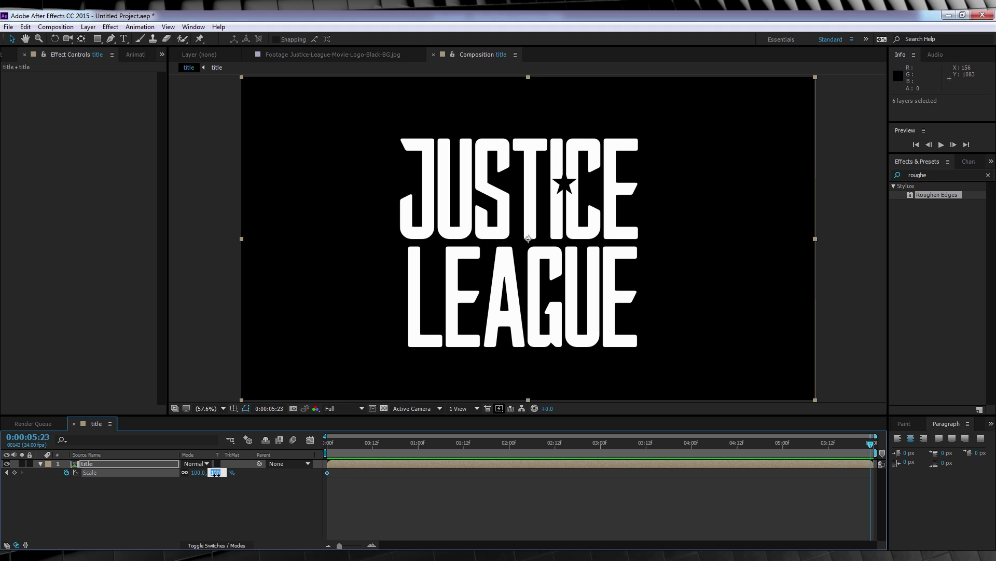
text(110)
key(Return)
click(329, 447)
key(space)
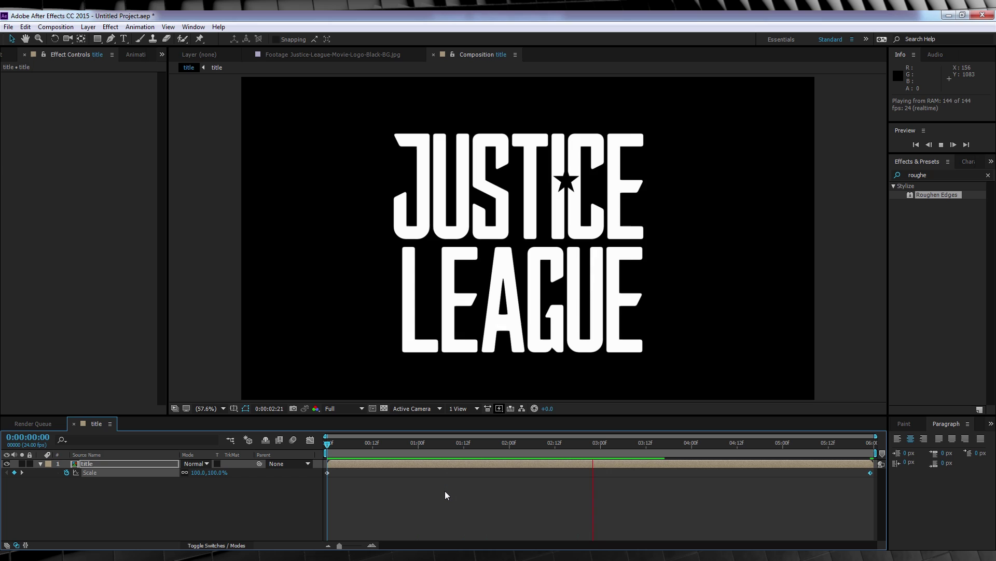